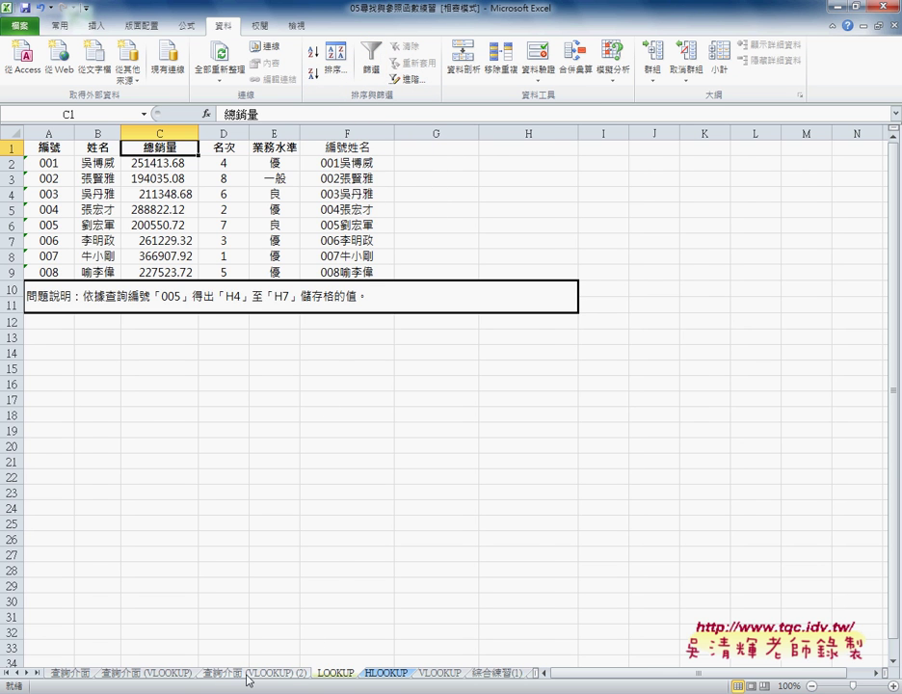
On the 查詢介面 (VLOOKUP) sheet, inspect the C2 ID formula and select C3's LOOKUP formula text.
click(166, 674)
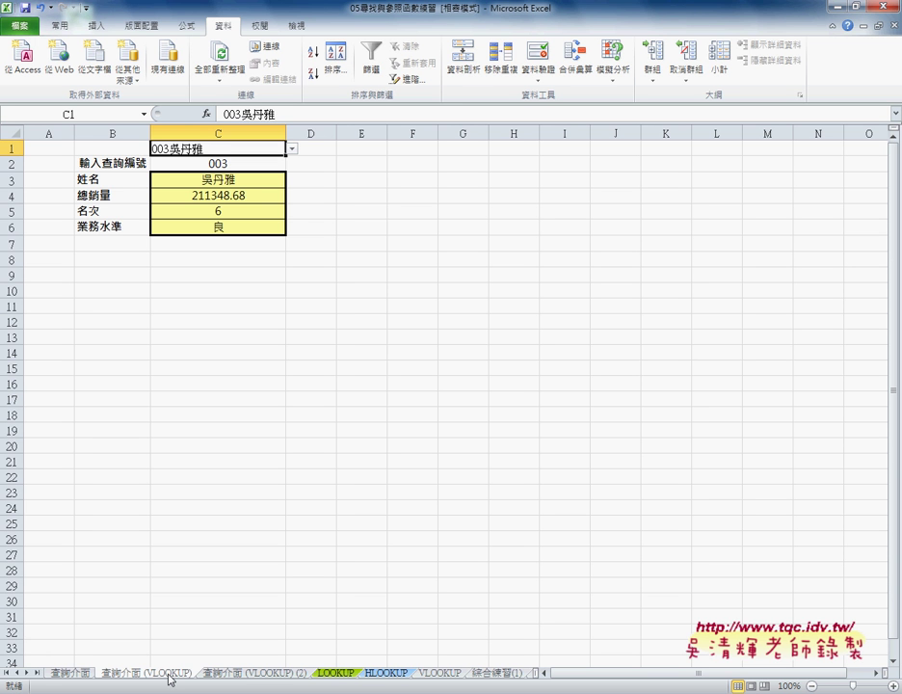
click(229, 166)
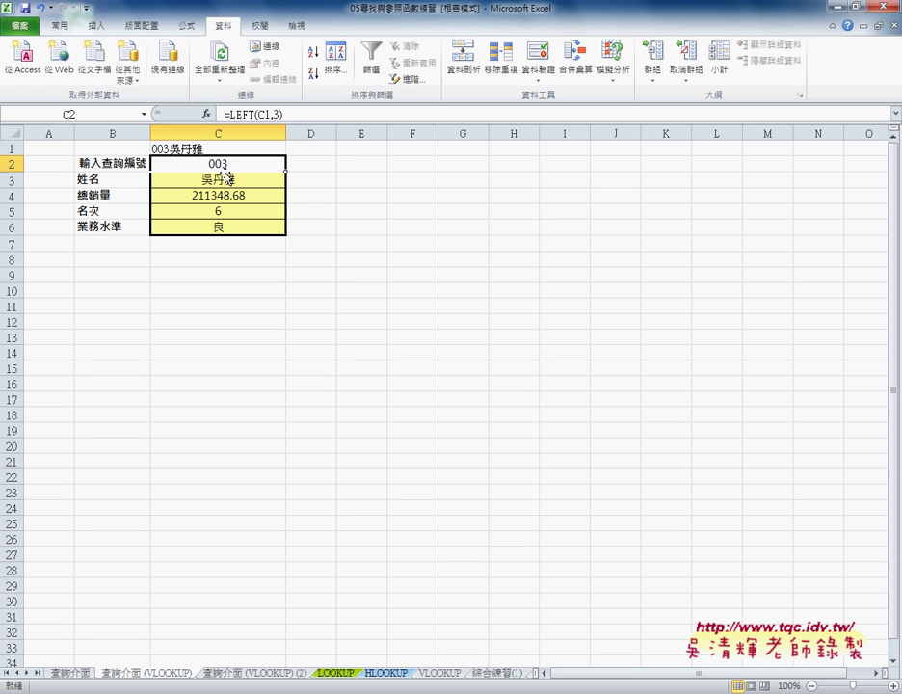
click(229, 178)
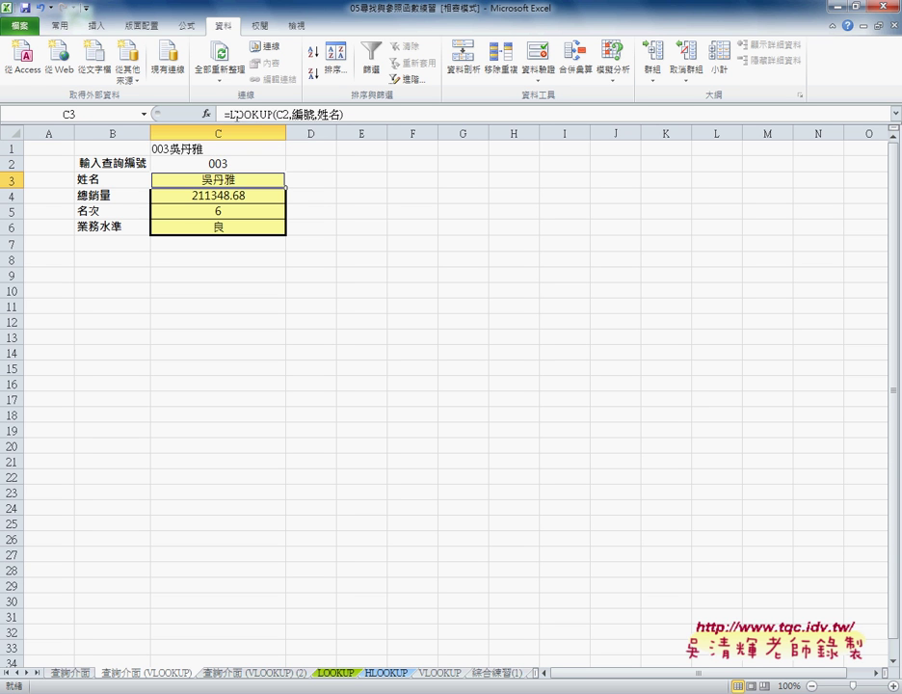
drag(226, 113, 393, 113)
Delete C3's LOOKUP formula and start a VLOOKUP from the 檢視與參照 function category.
key(Delete)
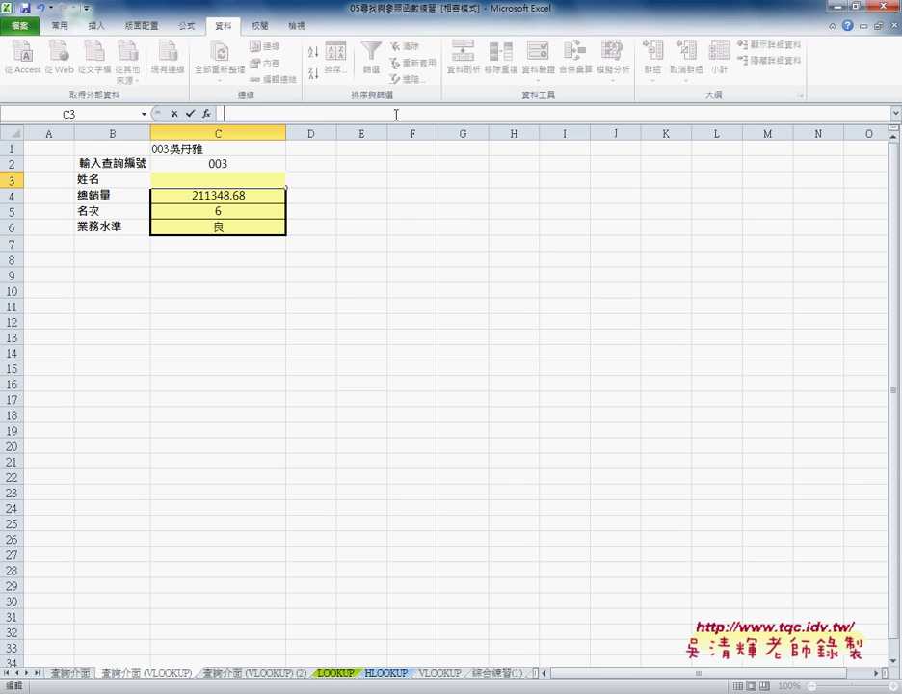
click(206, 114)
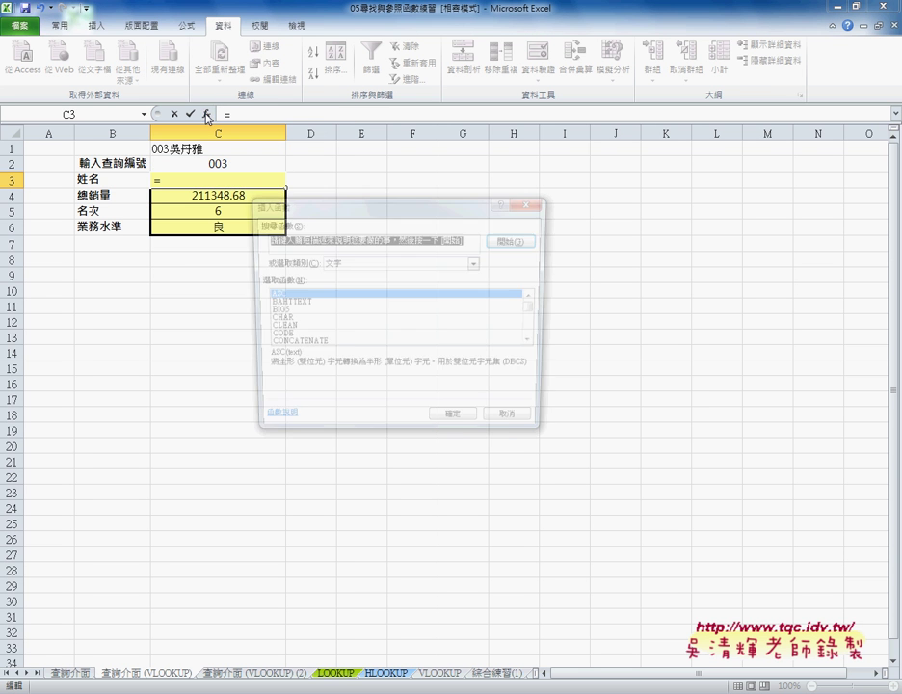
click(476, 263)
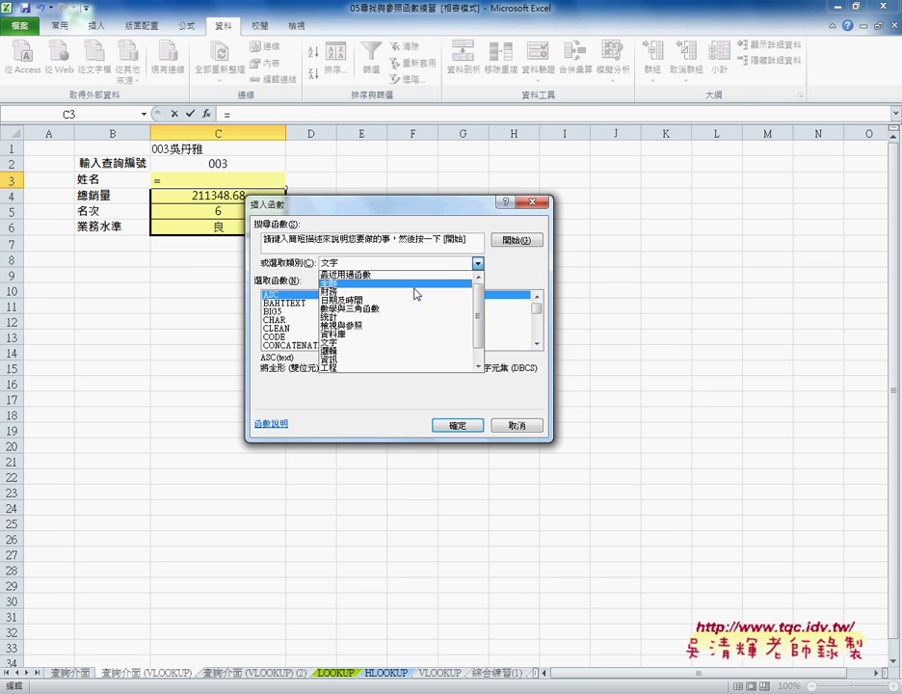
click(395, 327)
drag(536, 308, 536, 333)
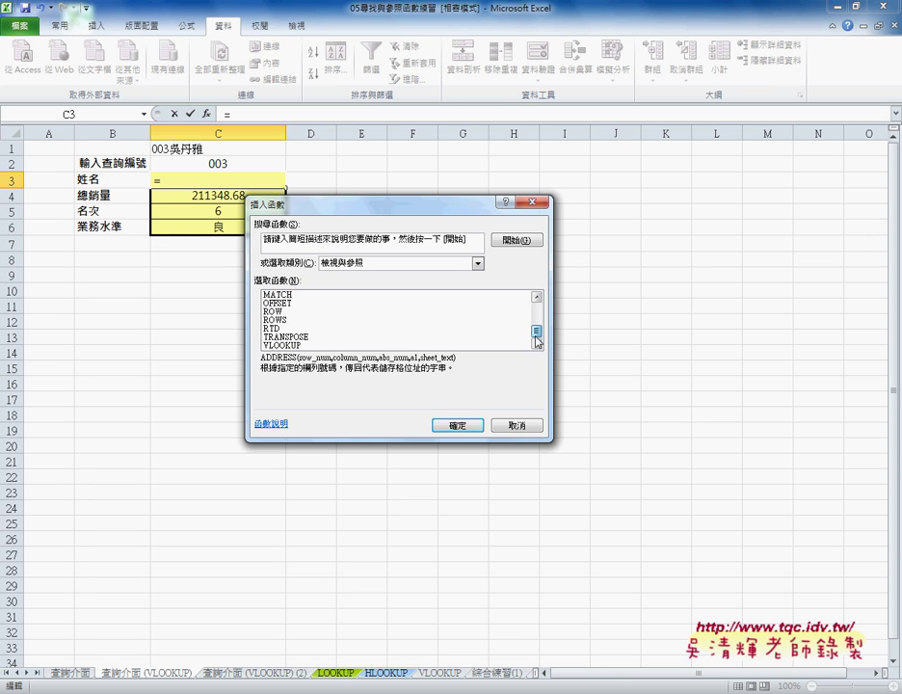
click(370, 345)
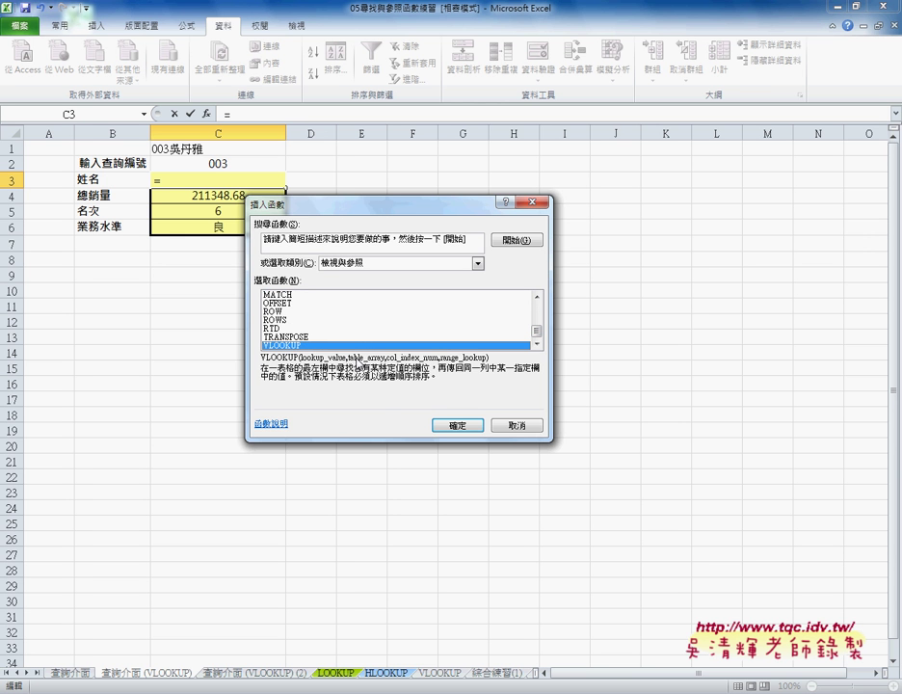
click(457, 425)
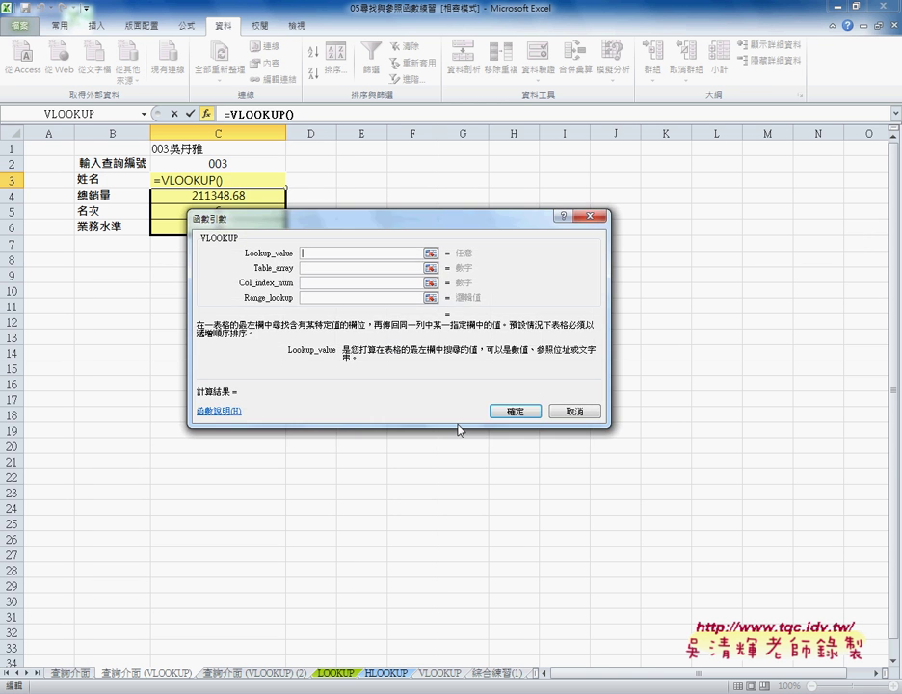
Enter Lookup_value C2 and Table_array LOOKUP!A2:F9, then cancel the VLOOKUP draft.
drag(374, 234, 513, 224)
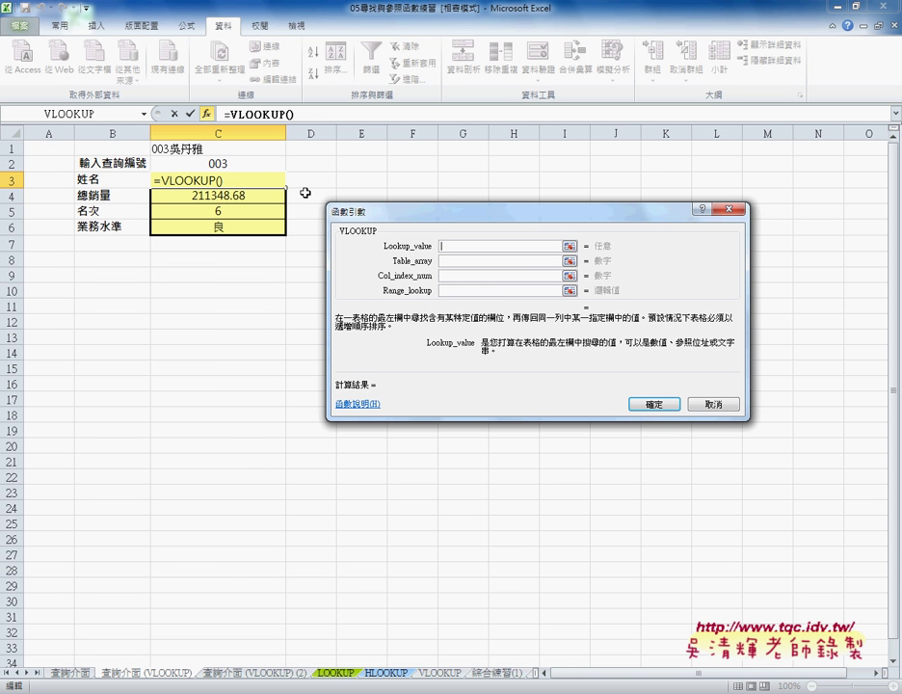
click(231, 165)
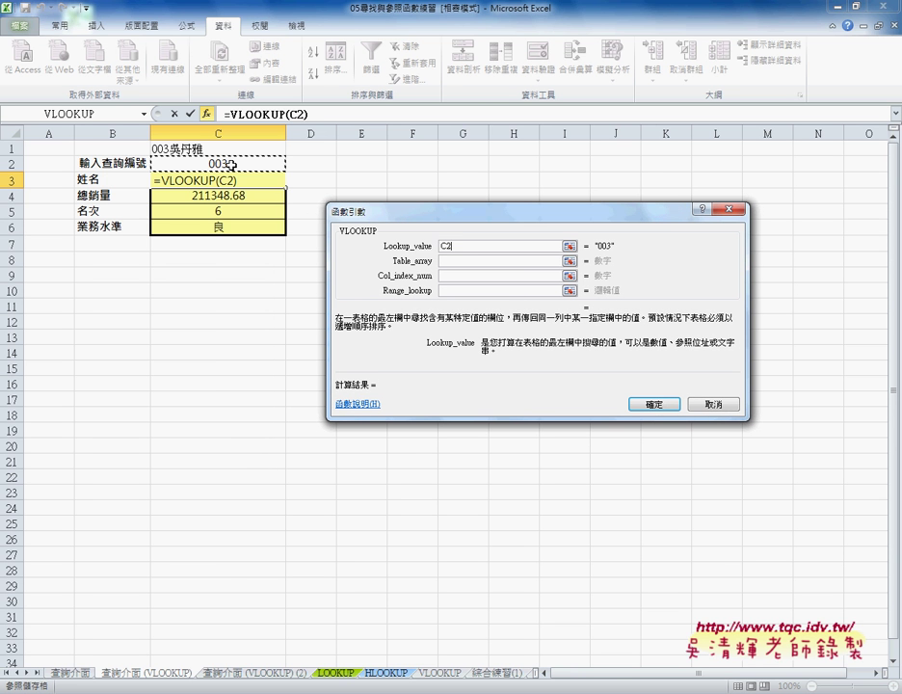
click(448, 260)
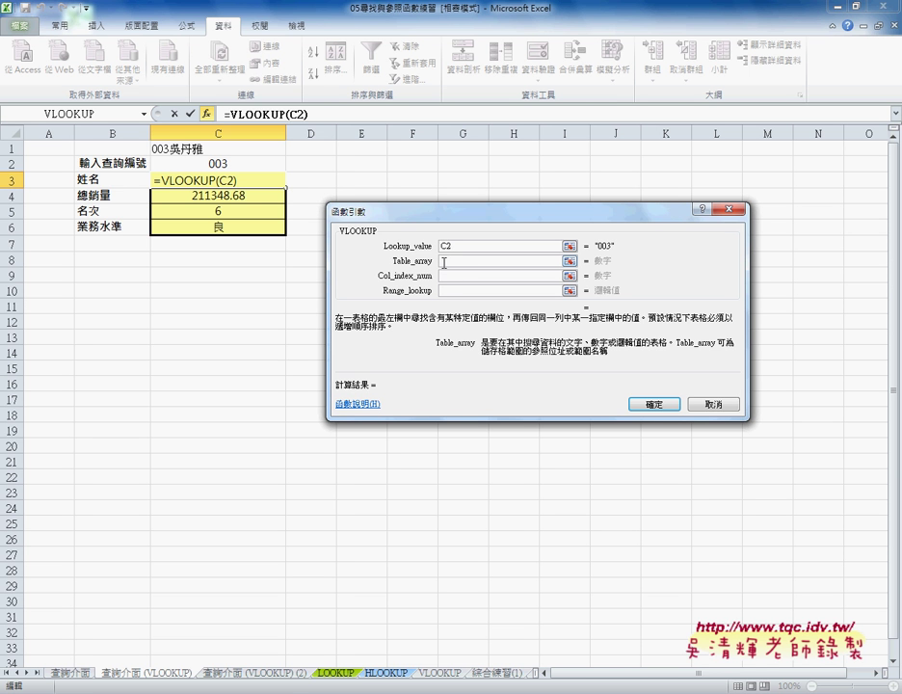
click(331, 672)
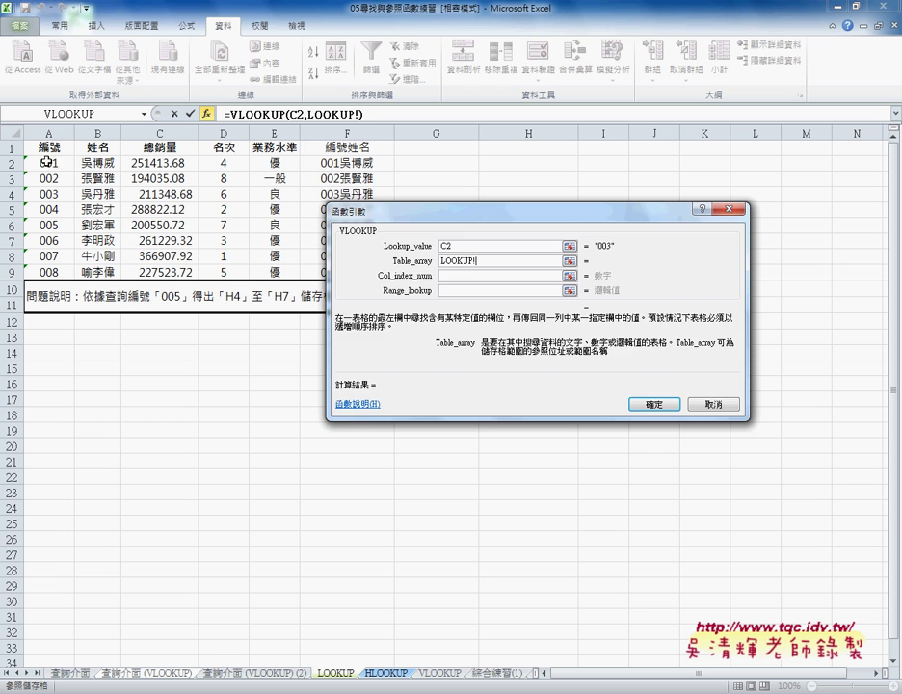
drag(45, 161, 348, 272)
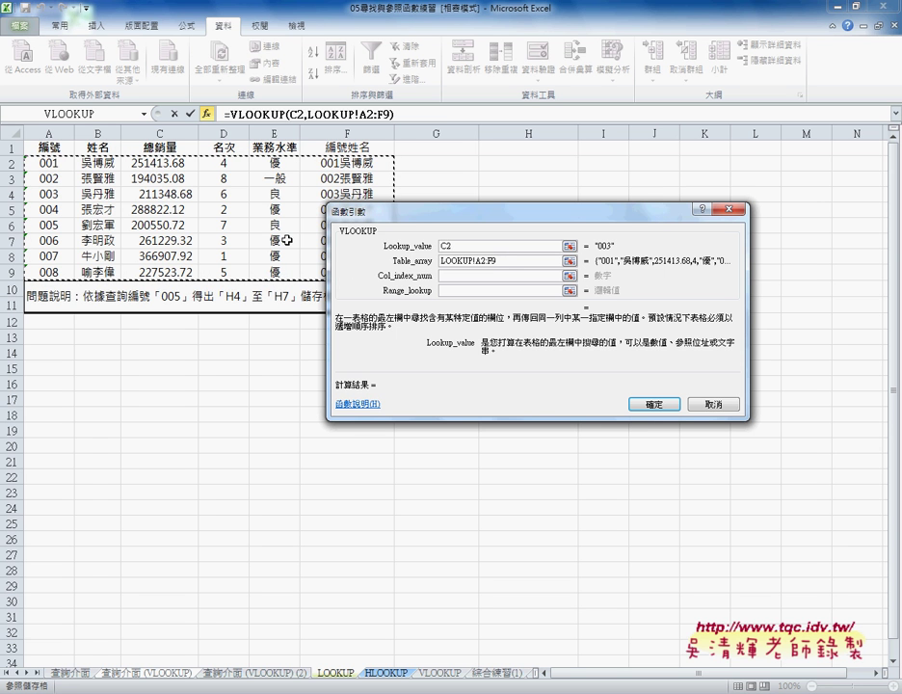
click(713, 404)
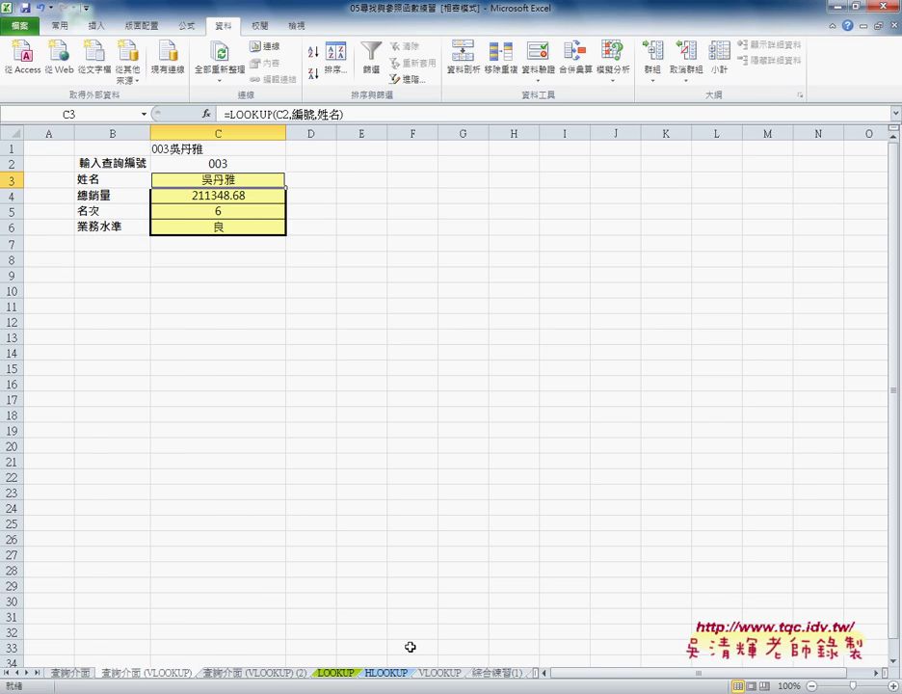
Define the workbook name LOOKUP for LOOKUP!$A$2:$F$9, then go back to the form sheet.
key(ctrl+Page_Down)
key(ctrl+Page_Down)
mouse_move(71, 163)
mouse_down()
mouse_move(101, 190)
mouse_move(345, 276)
mouse_up()
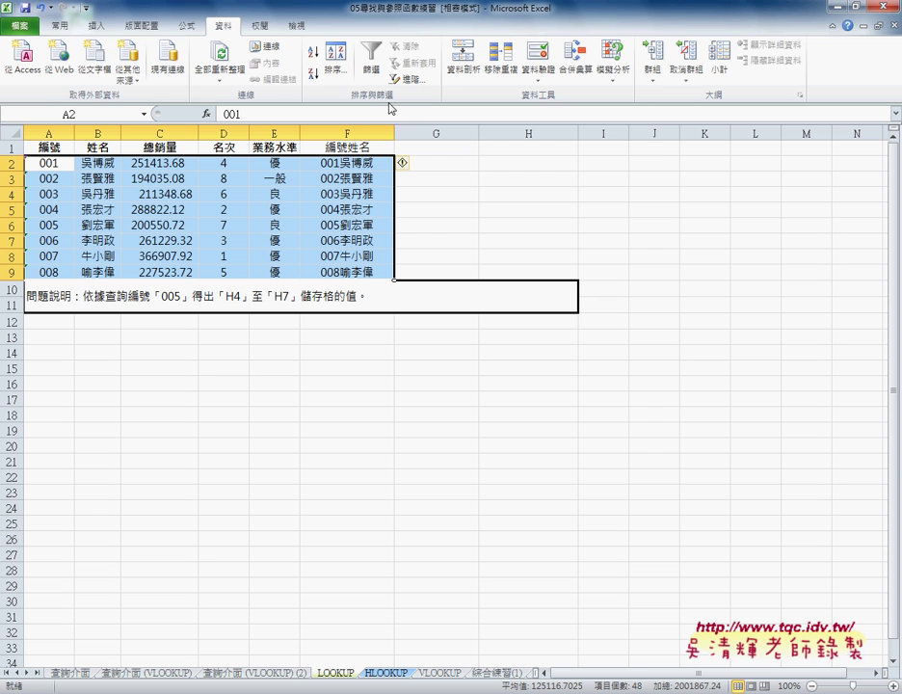
click(186, 27)
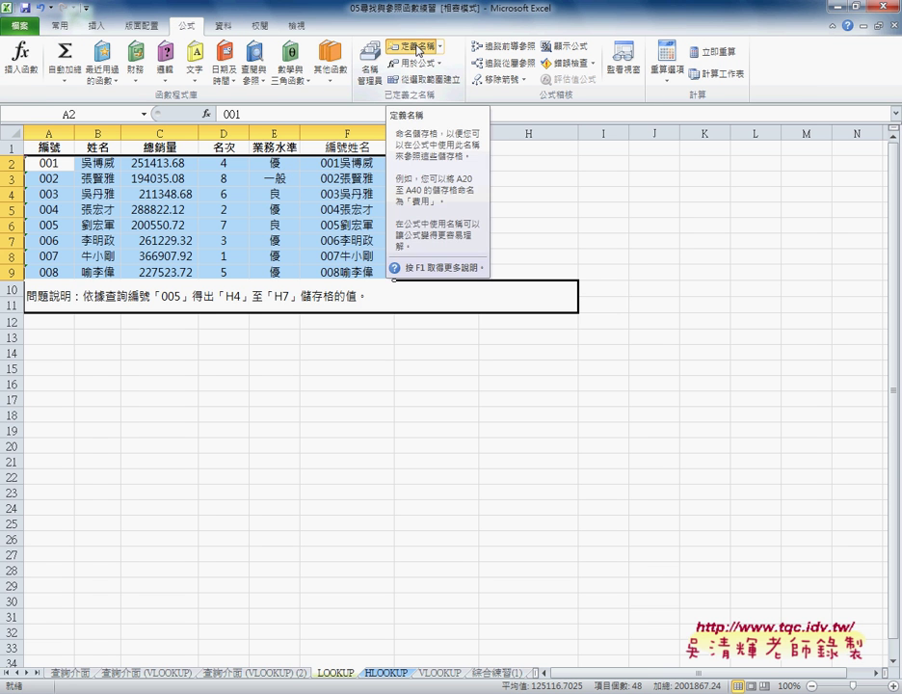
click(418, 50)
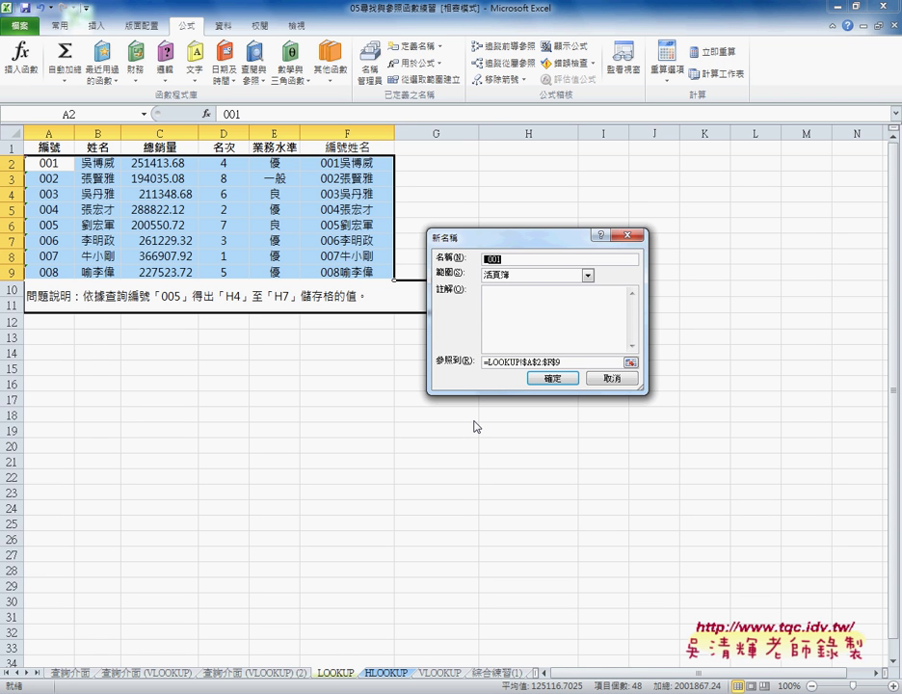
text(LOOKUP)
click(548, 379)
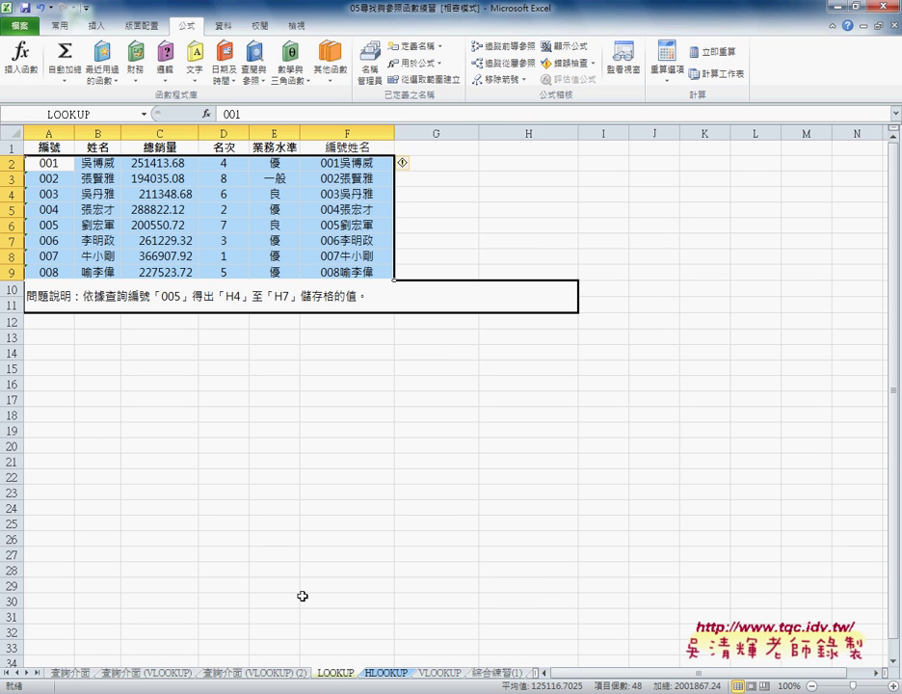
click(162, 677)
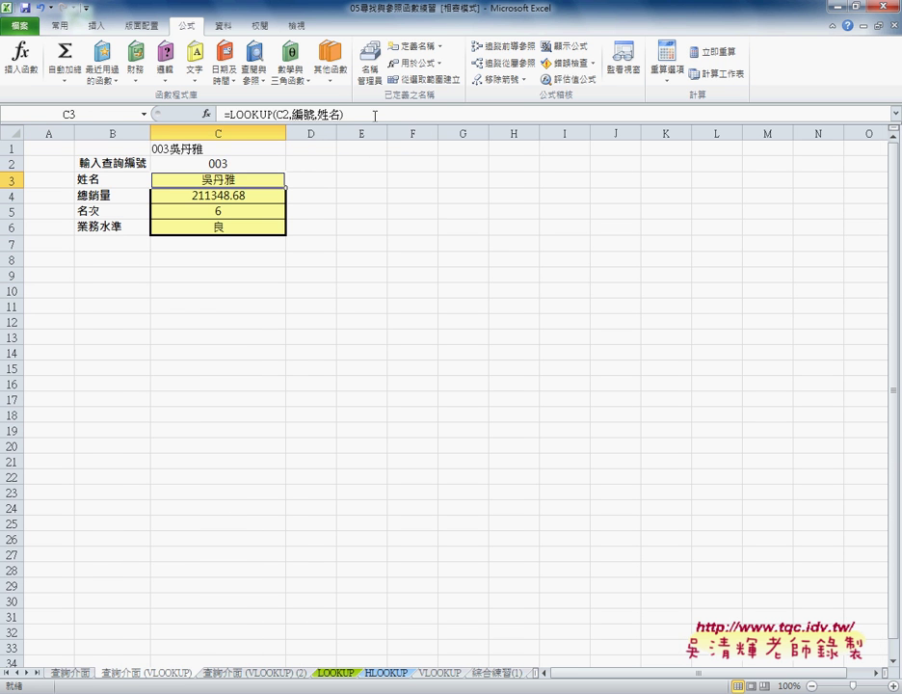
Clear C3's old formula and start a new VLOOKUP function in its place.
drag(373, 116, 222, 114)
key(Delete)
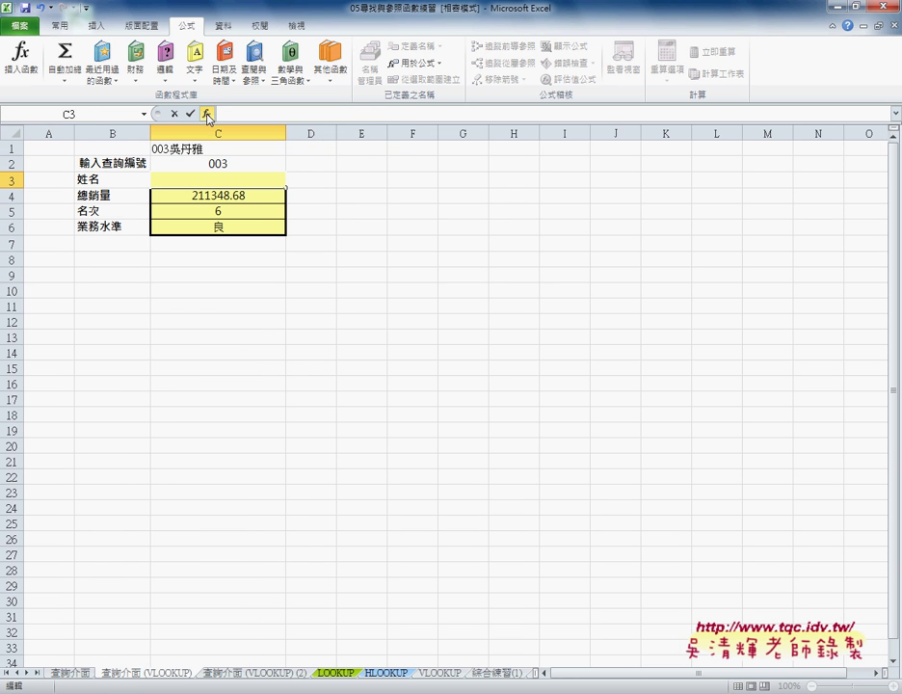
click(207, 115)
drag(675, 298, 675, 335)
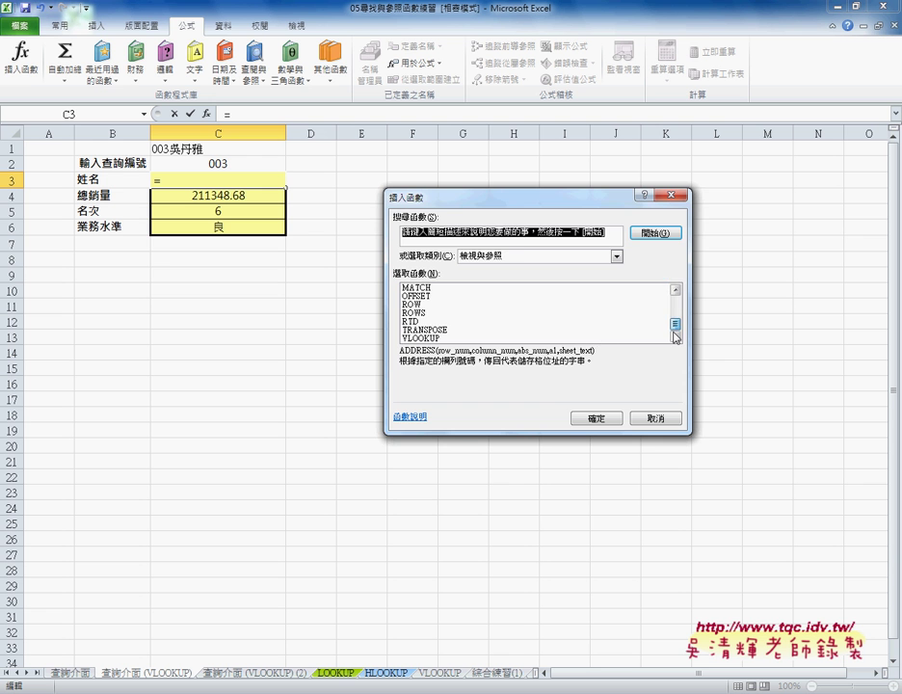
click(424, 338)
click(591, 418)
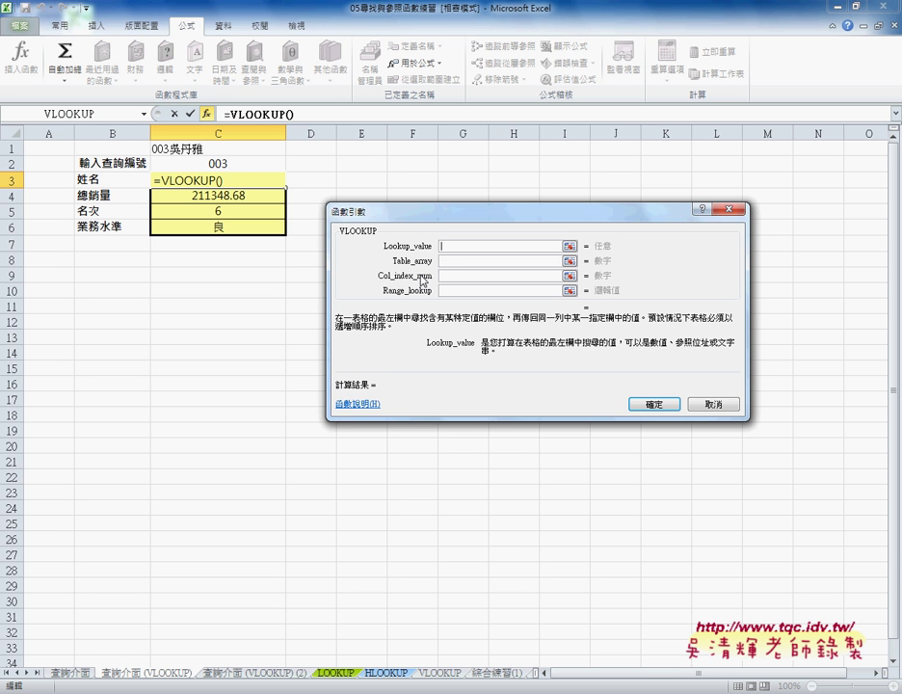
Set Lookup_value to C2 and Table_array to the named range LOOKUP.
click(222, 165)
click(460, 260)
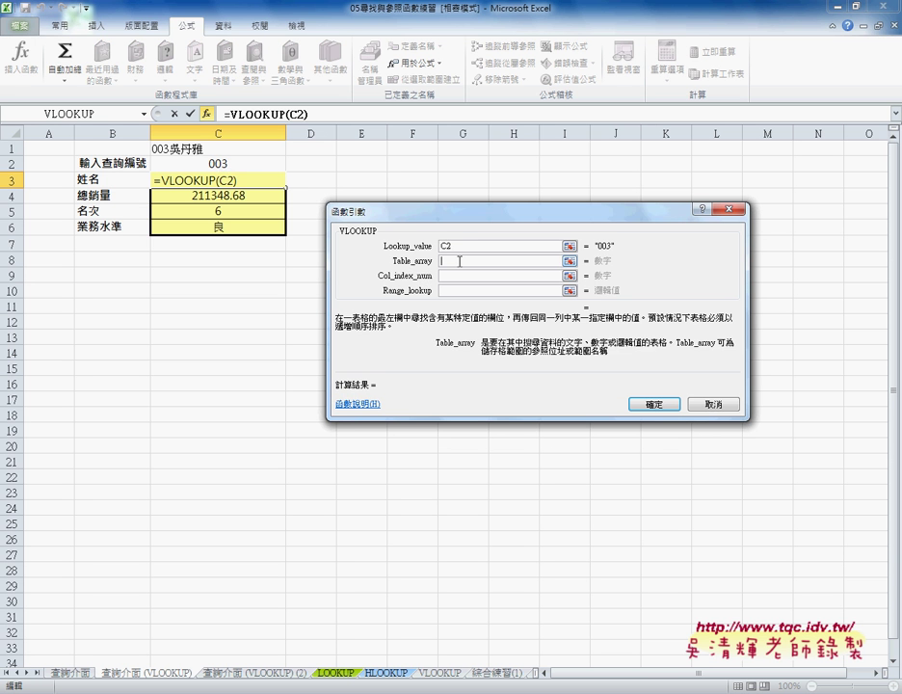
key(F3)
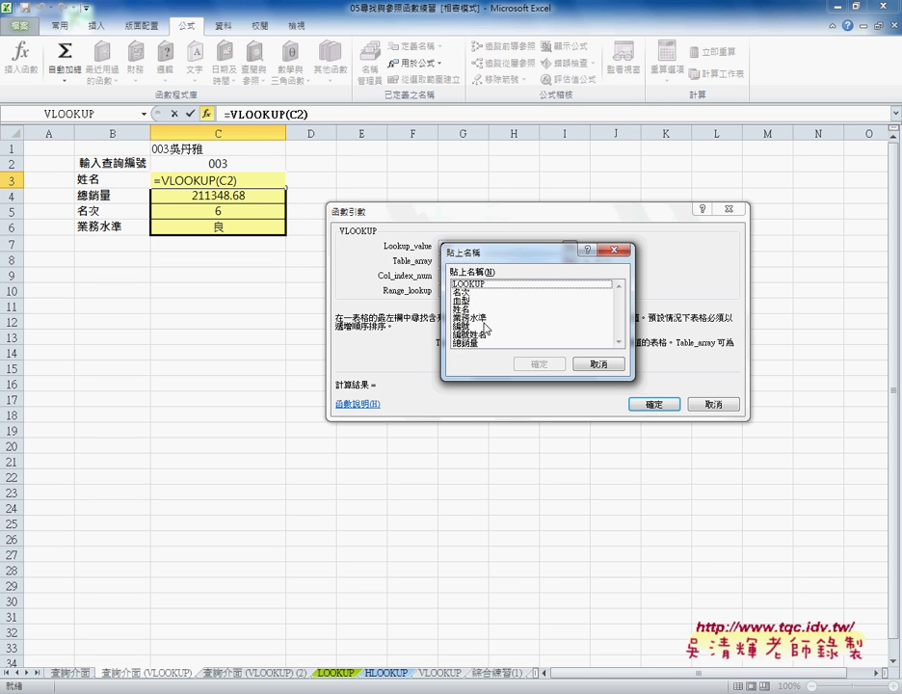
click(481, 285)
click(547, 364)
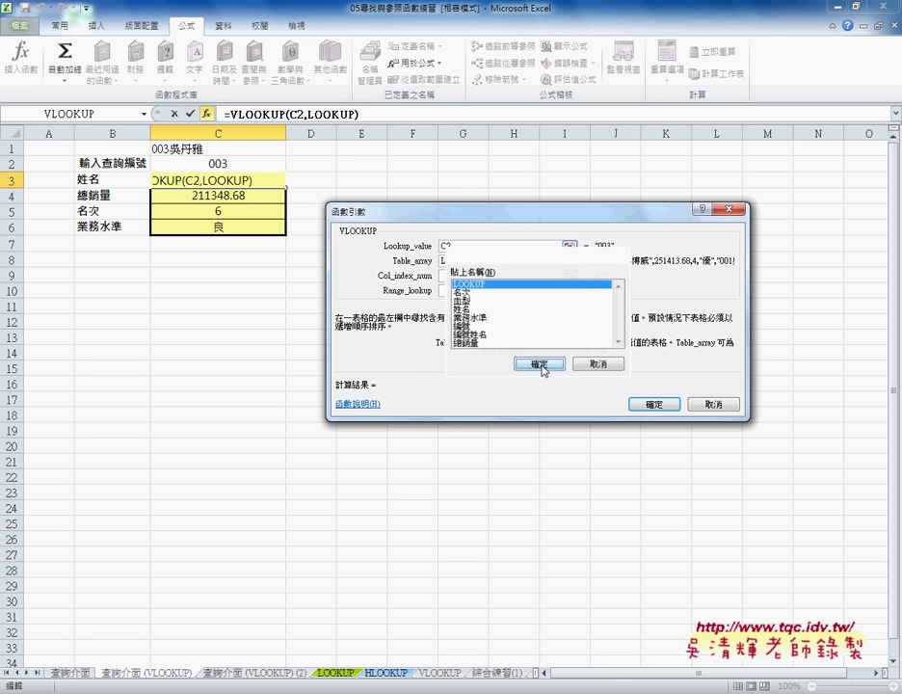
Set Col_index_num 2 and Range_lookup 0, giving =VLOOKUP(C2,LOOKUP,2,0).
click(464, 276)
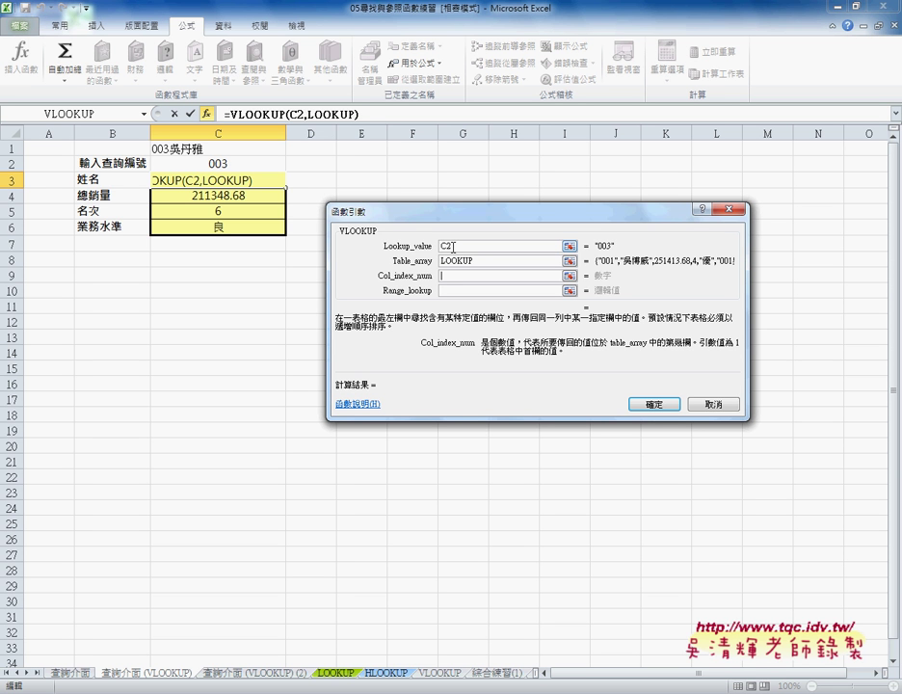
text(2)
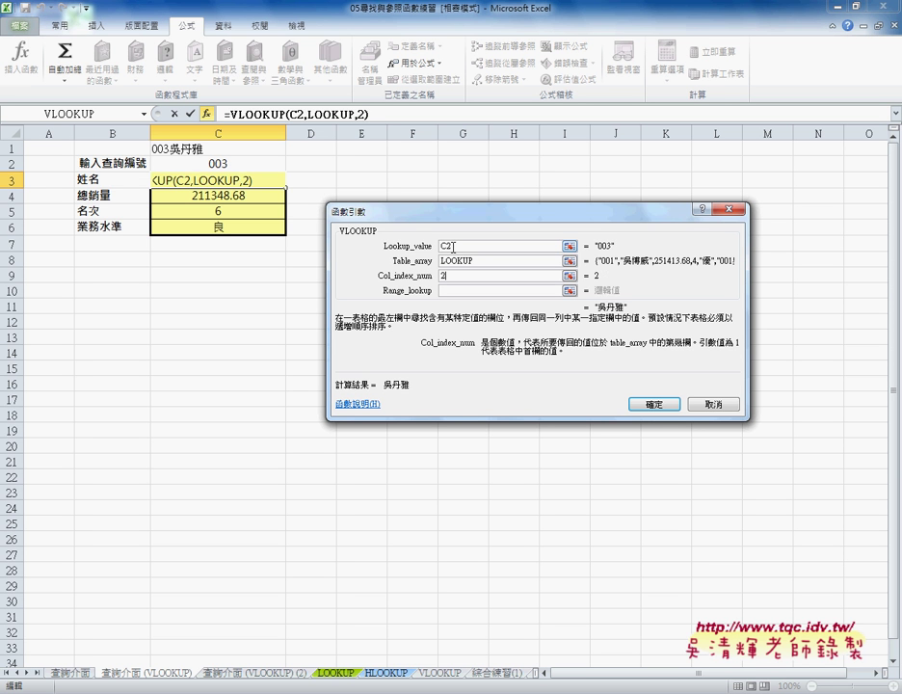
click(458, 291)
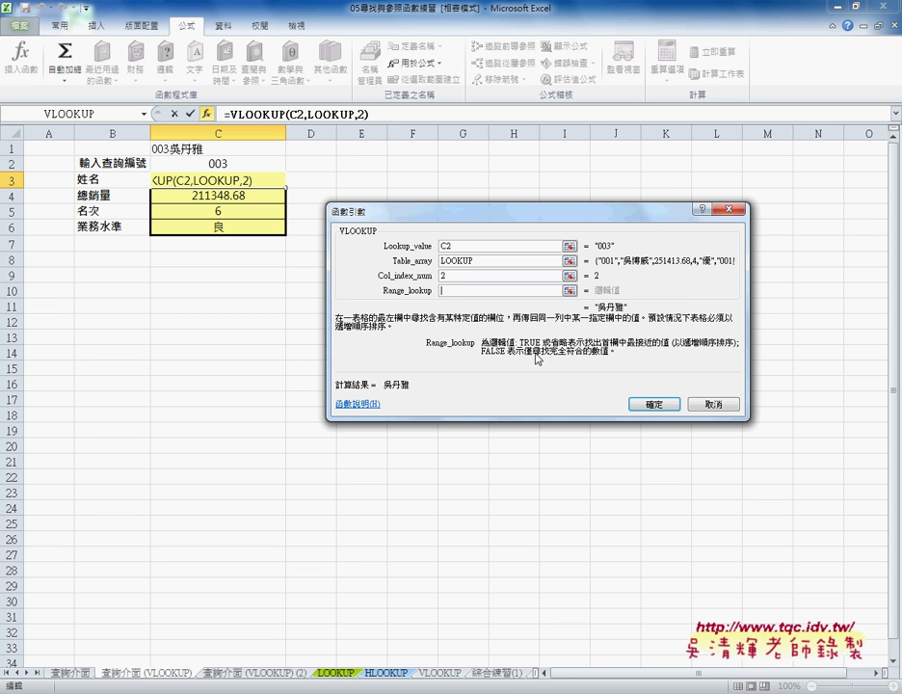
text(0)
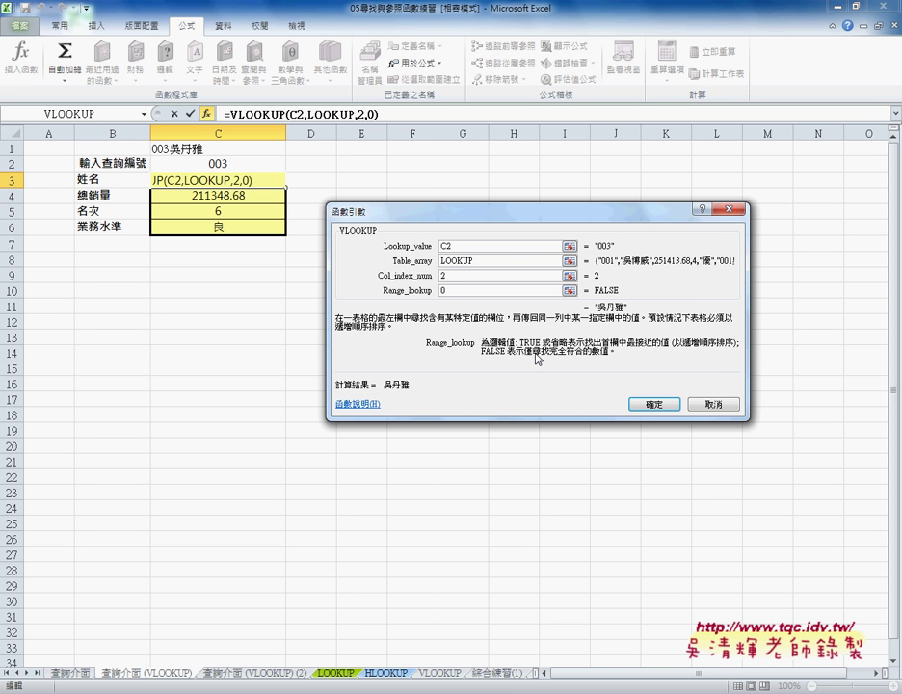
key(BackSpace)
text(1)
key(BackSpace)
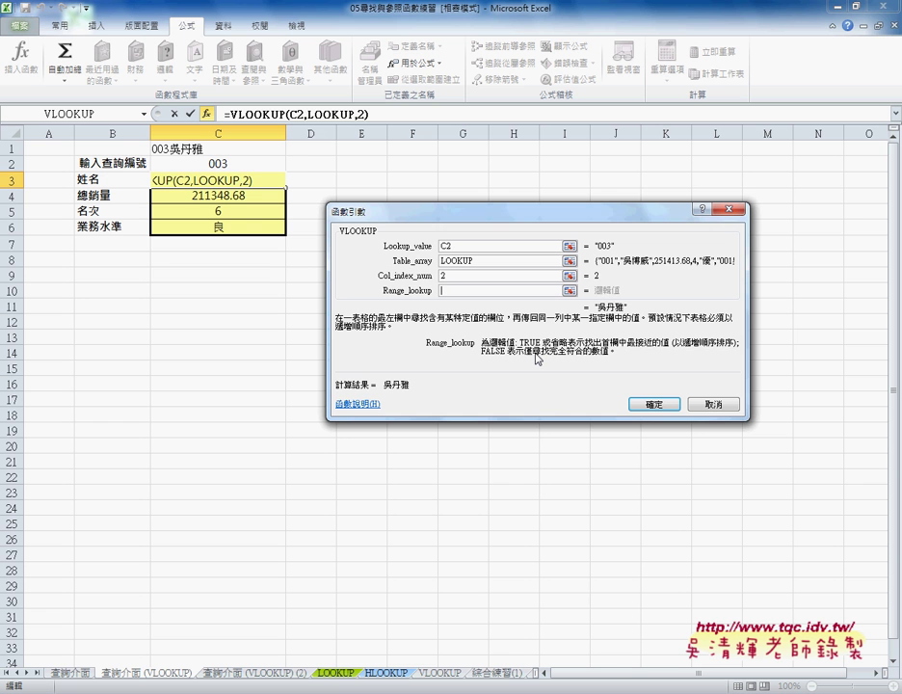
text(0)
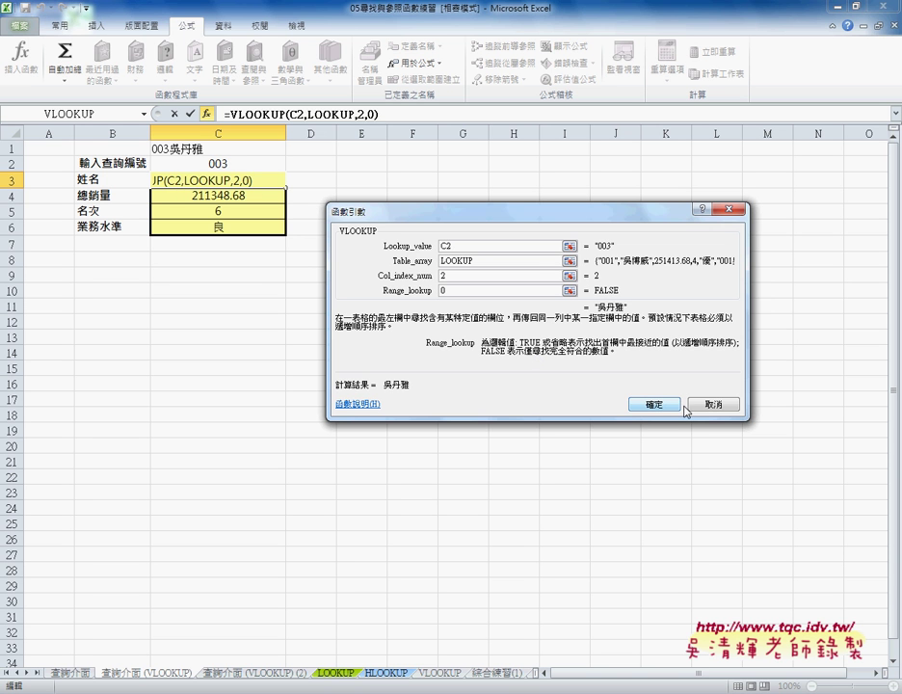
click(658, 405)
Check C2's =LEFT(C1,3) formula and pick ID 008 from the C1 dropdown.
click(220, 165)
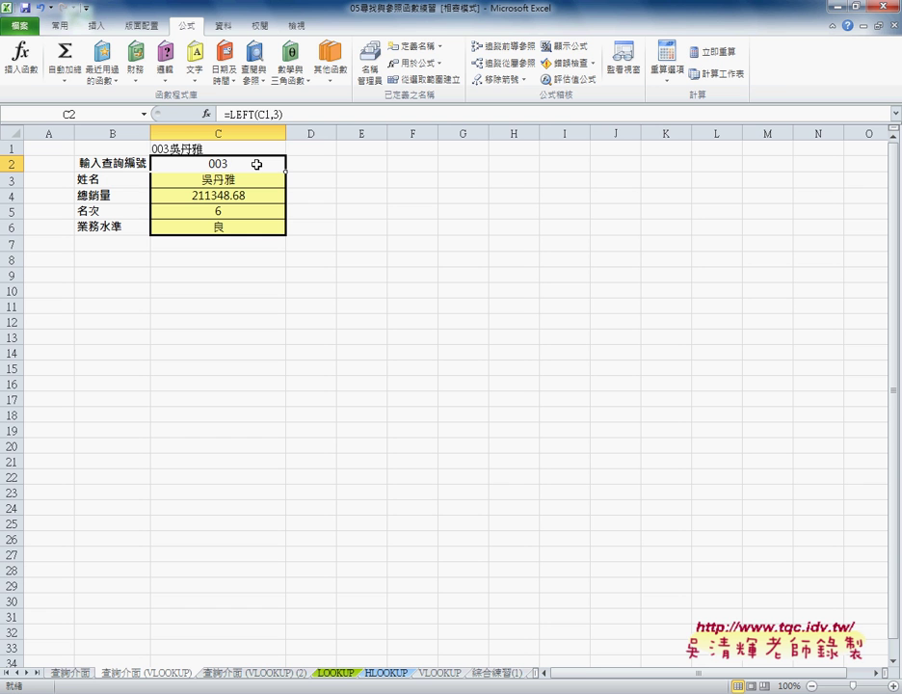
double_click(252, 165)
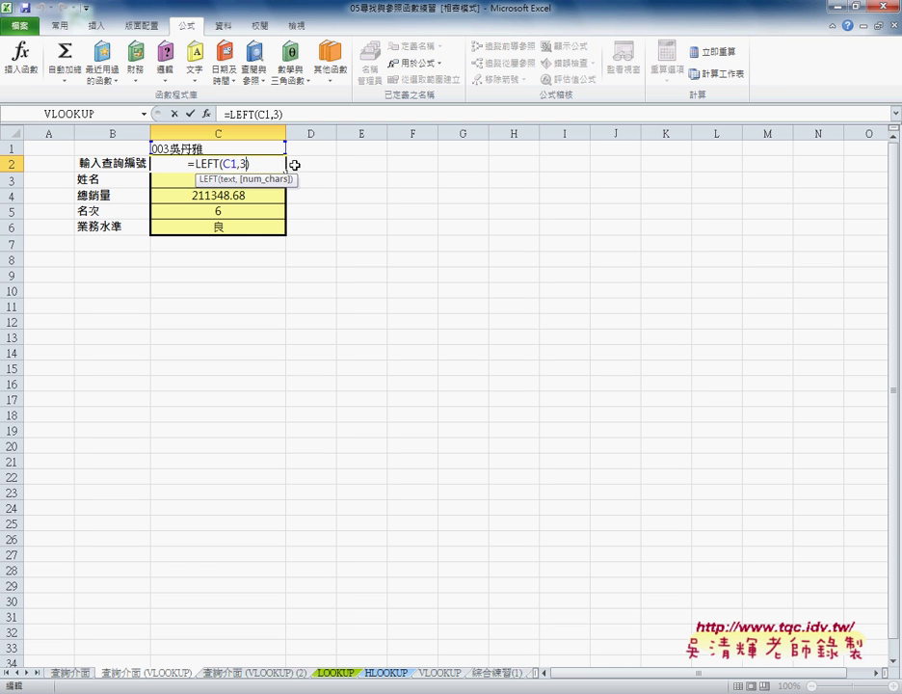
click(274, 148)
click(291, 149)
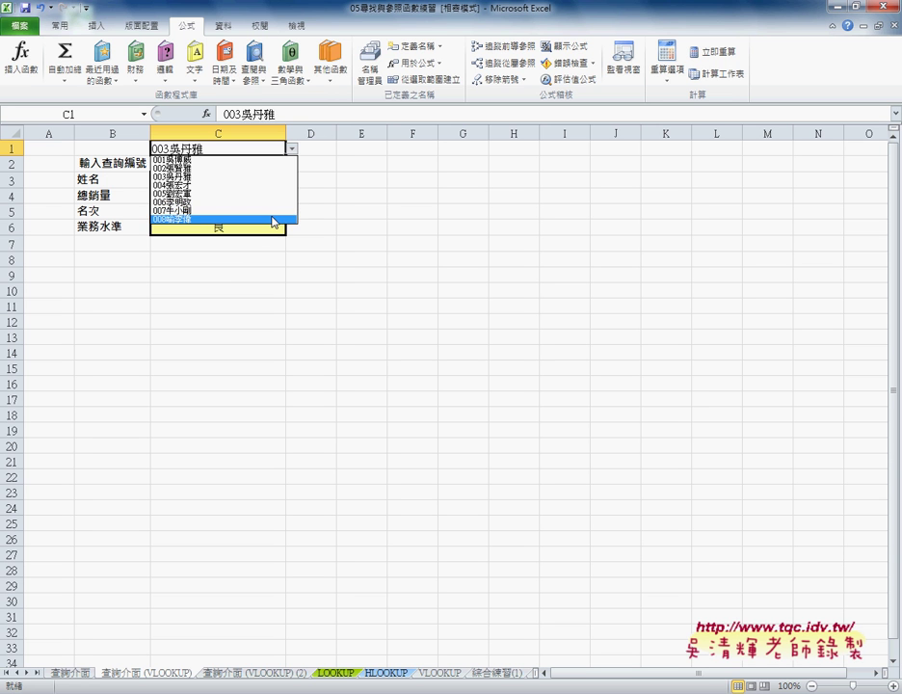
click(274, 221)
Try entering 009 in C1, cancel the validation error, and select C3.
double_click(168, 149)
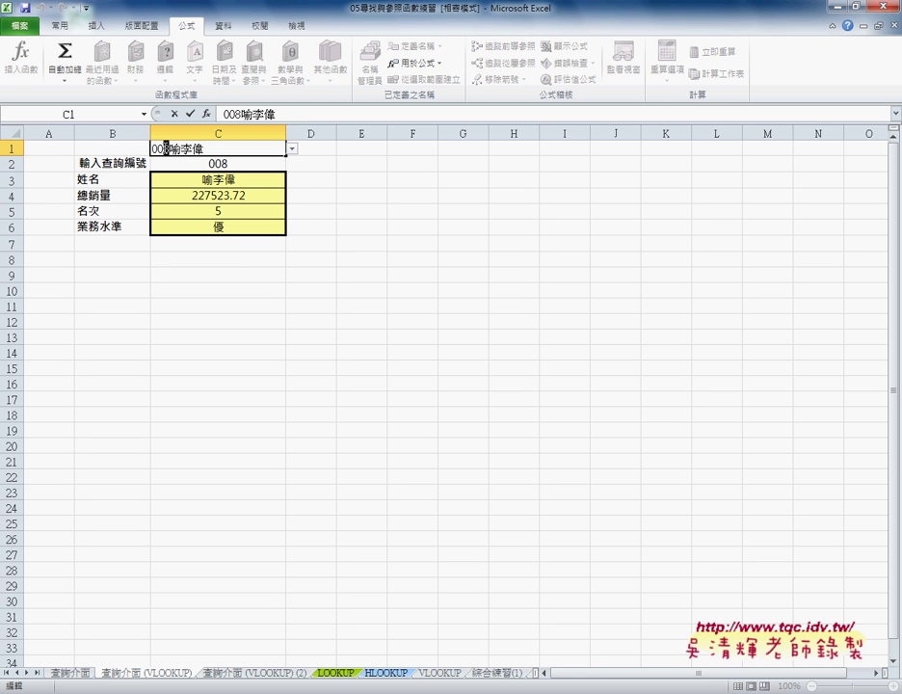
key(BackSpace)
text(9)
key(Return)
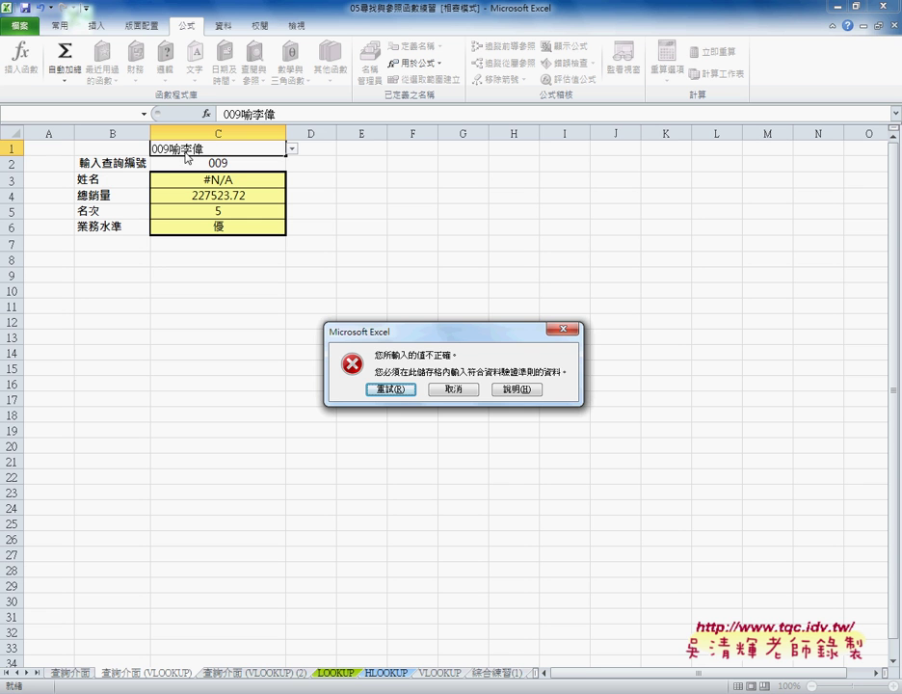
click(455, 390)
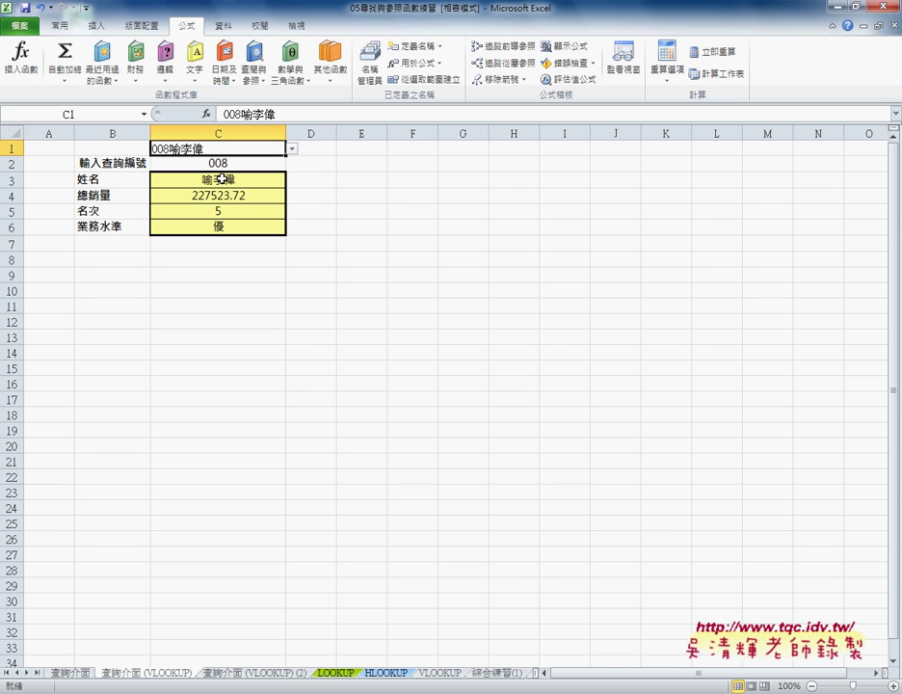
click(235, 181)
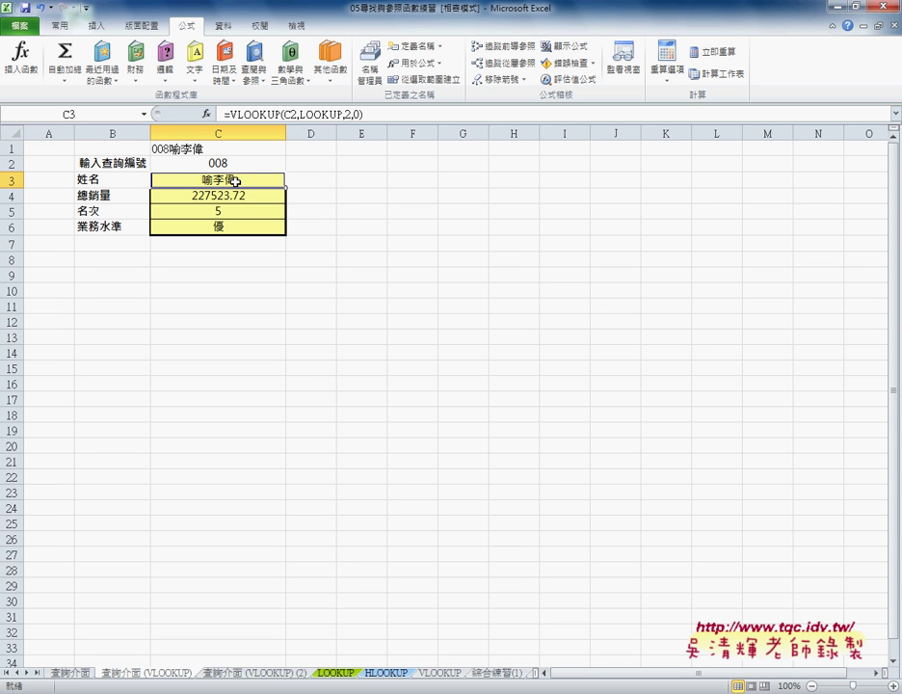
Change C3 to =VLOOKUP(C2,LOOKUP,2,1) and copy the formula.
click(358, 115)
text(1)
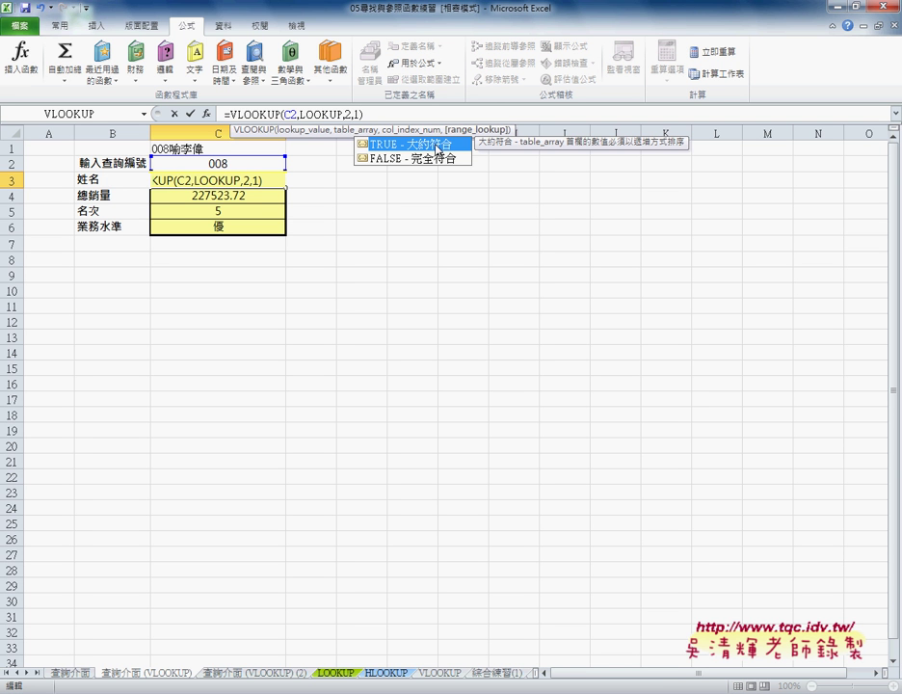
click(190, 114)
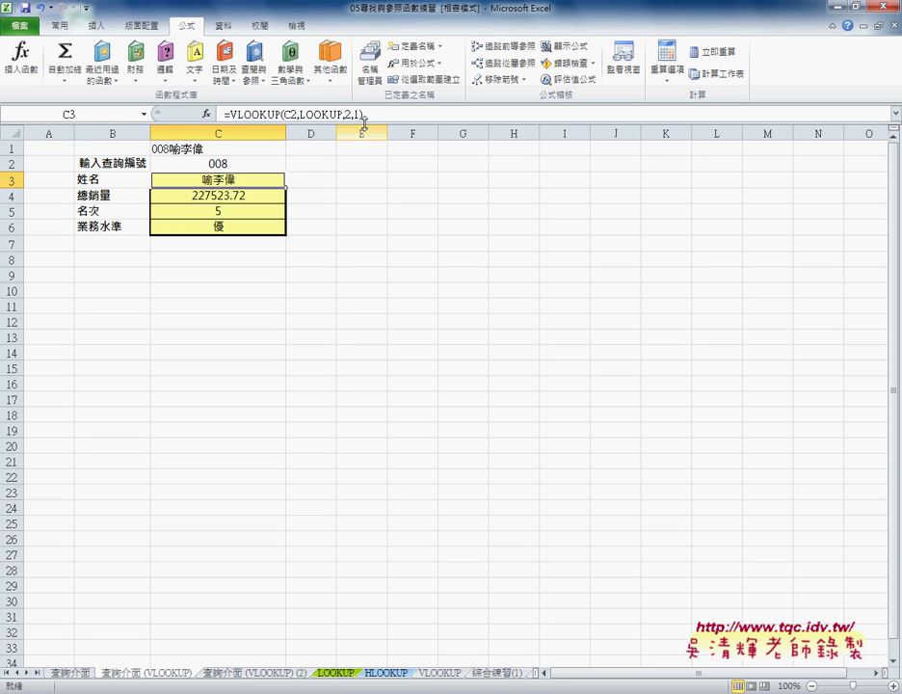
drag(363, 114, 224, 115)
right_click(279, 116)
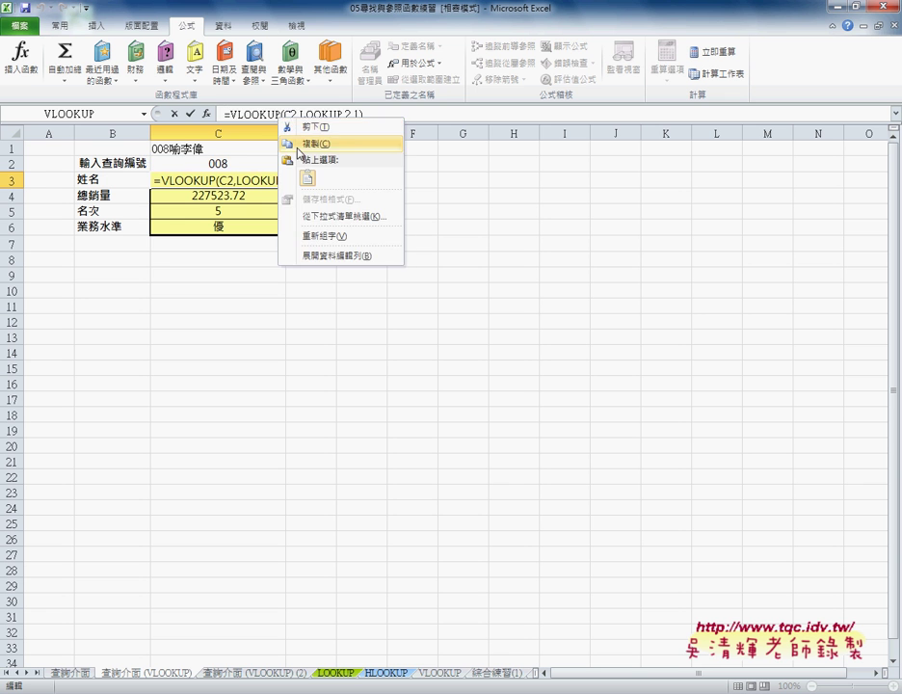
click(297, 144)
Paste the VLOOKUP into sales cell C4 with column index 3.
click(175, 114)
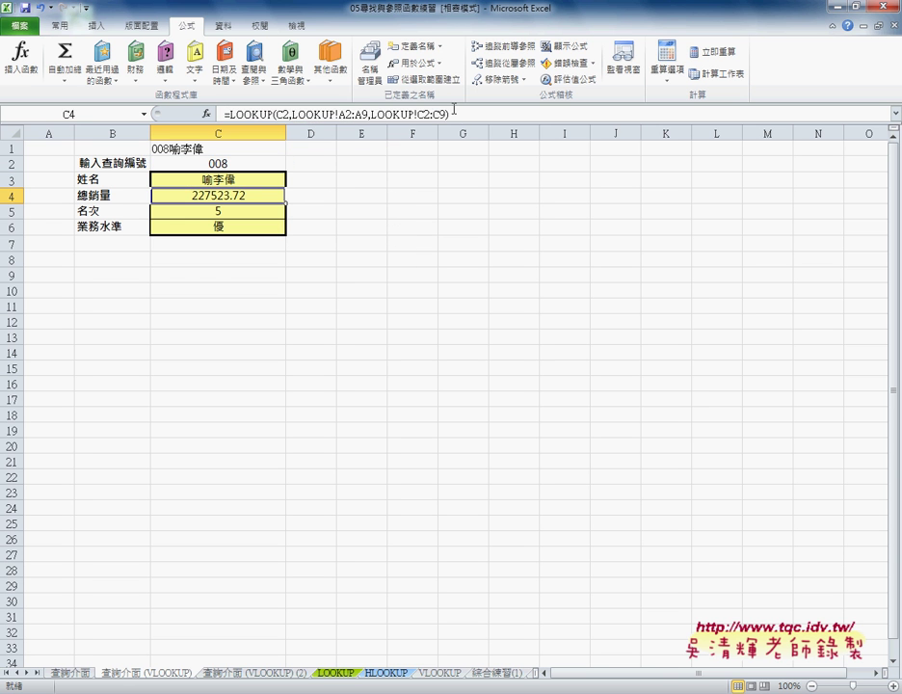
drag(454, 112, 224, 114)
right_click(310, 113)
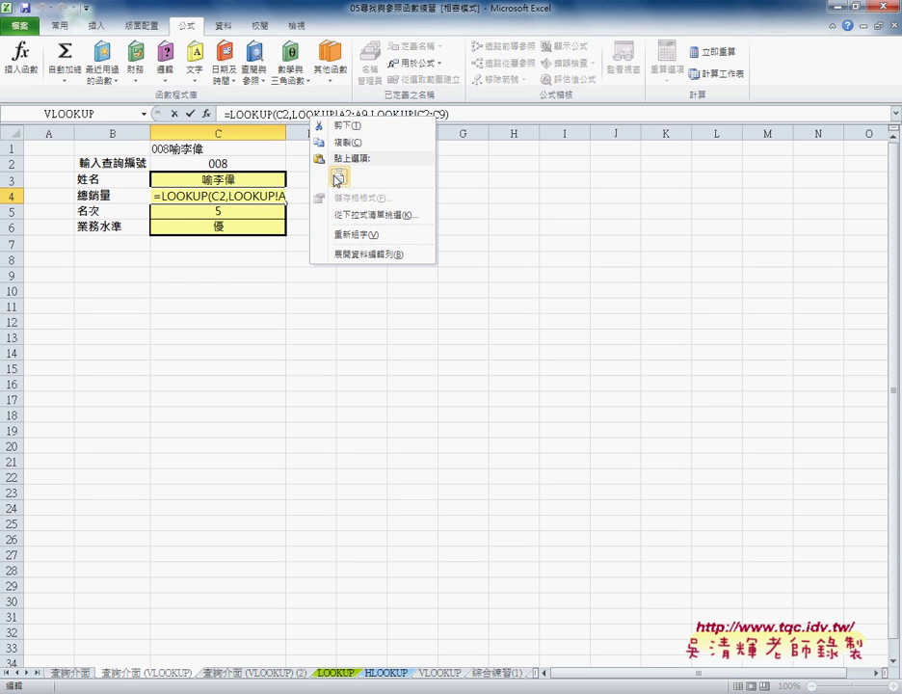
click(337, 179)
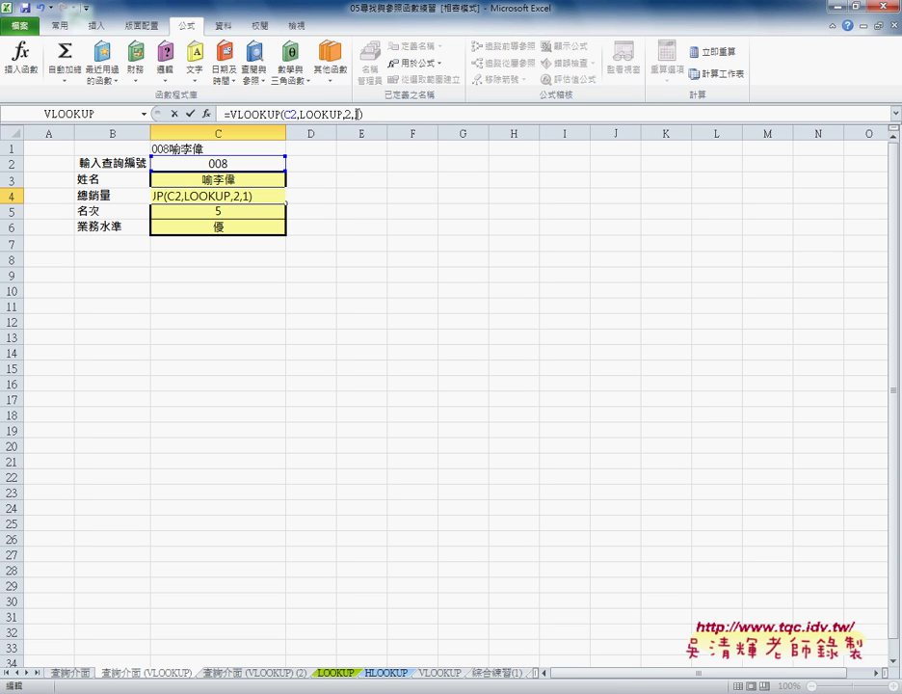
double_click(346, 115)
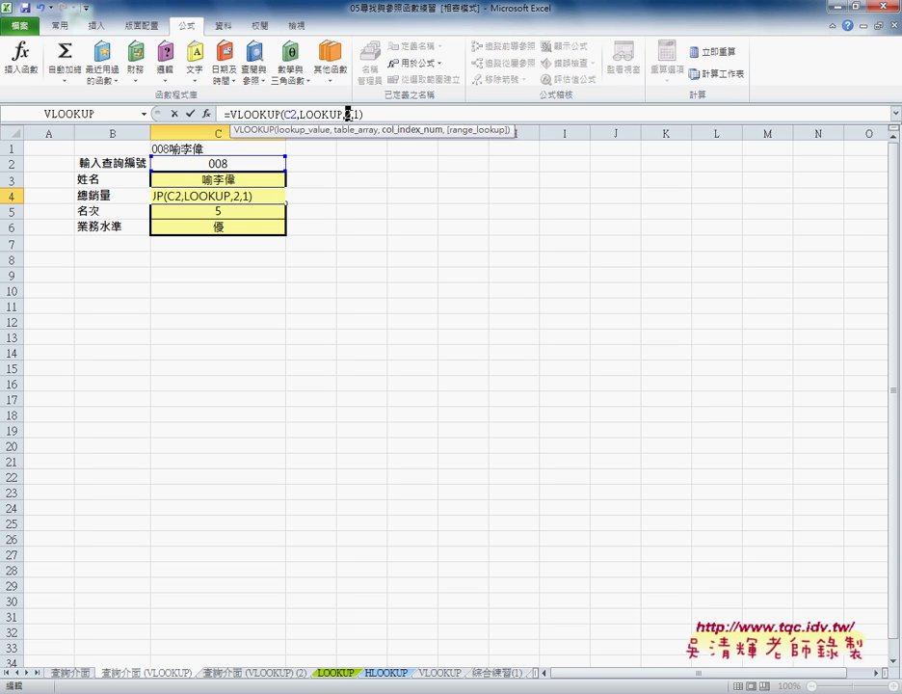
text(3)
click(190, 114)
Paste the VLOOKUP into rank cell C5 with column index 4.
click(218, 210)
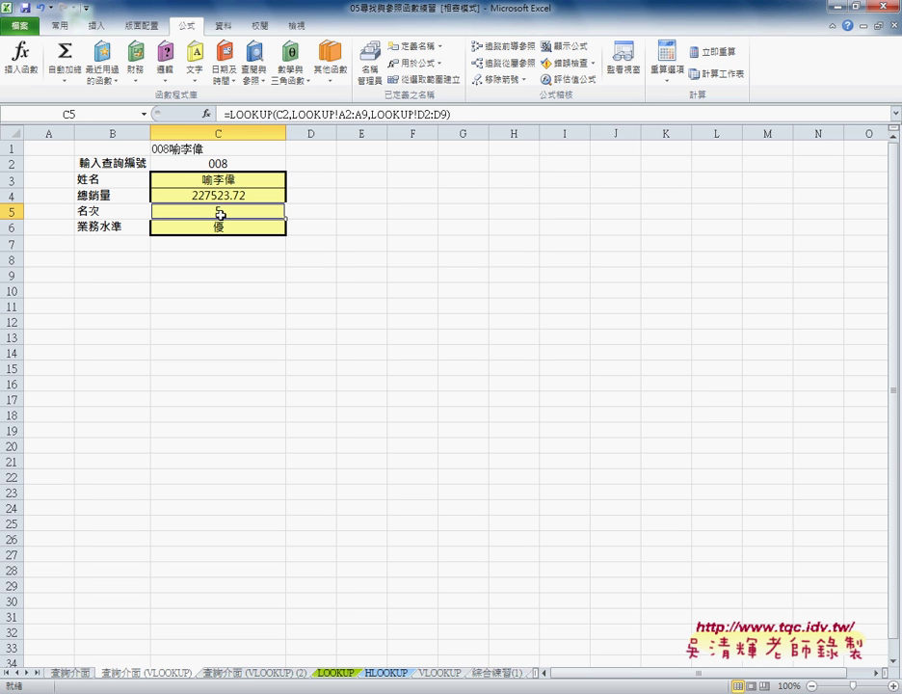
drag(460, 114, 225, 114)
right_click(281, 114)
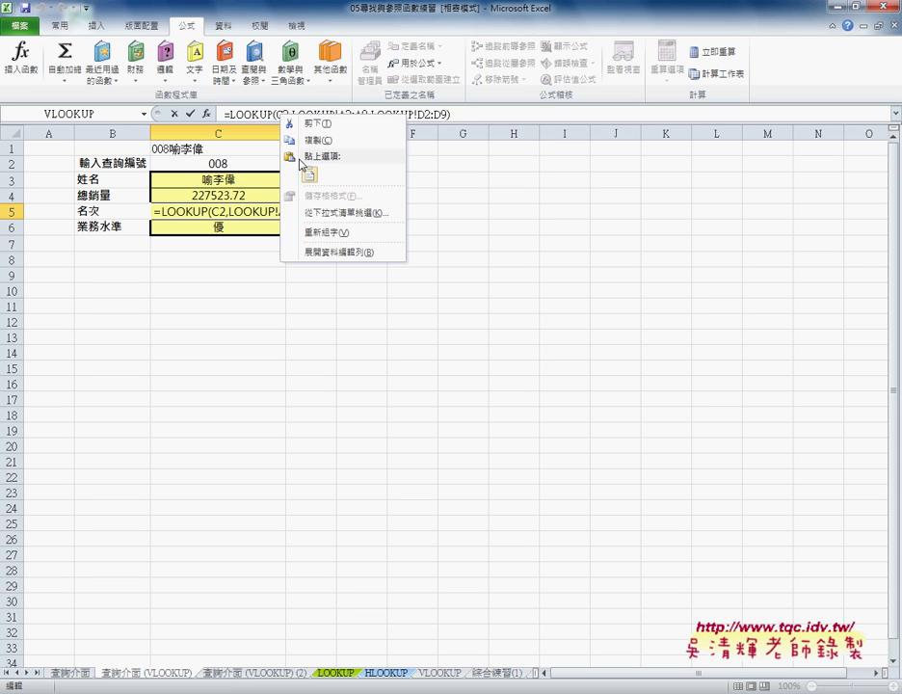
click(309, 175)
double_click(347, 115)
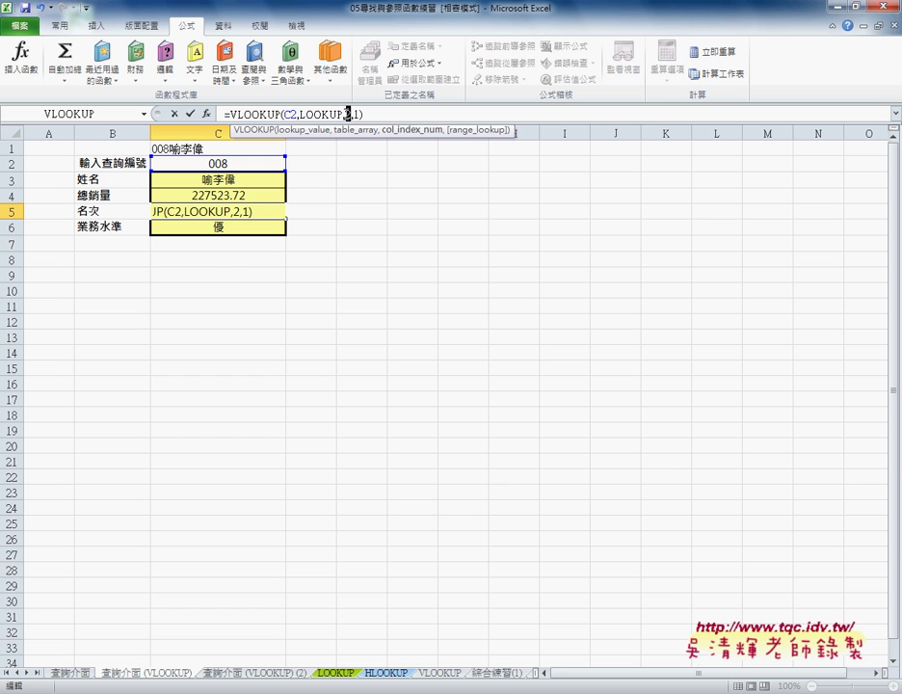
text(4)
click(190, 114)
Paste the VLOOKUP into level cell C6 and select its column index.
key(Down)
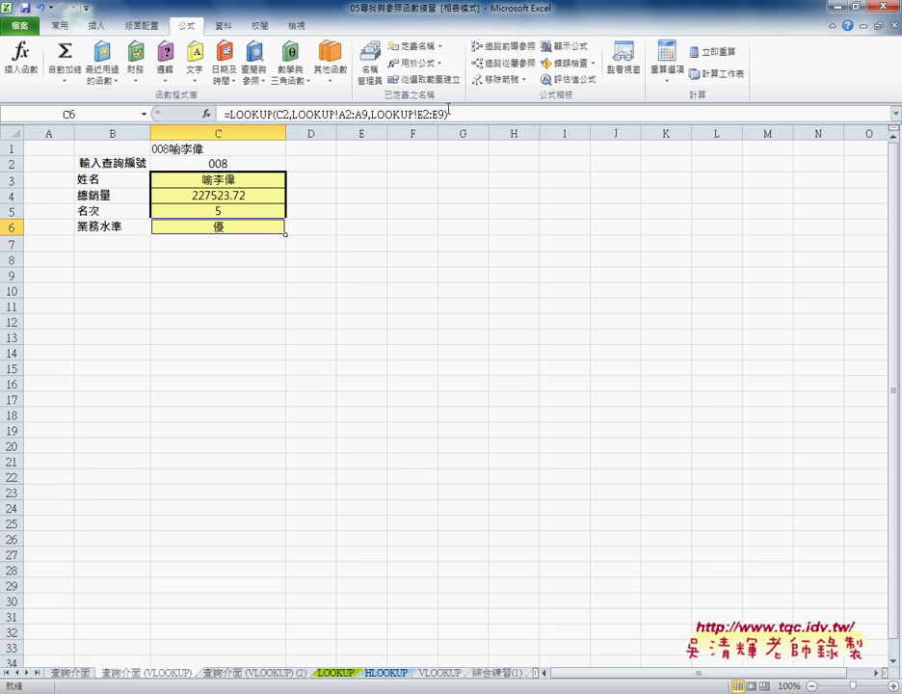
drag(448, 114, 224, 114)
right_click(286, 114)
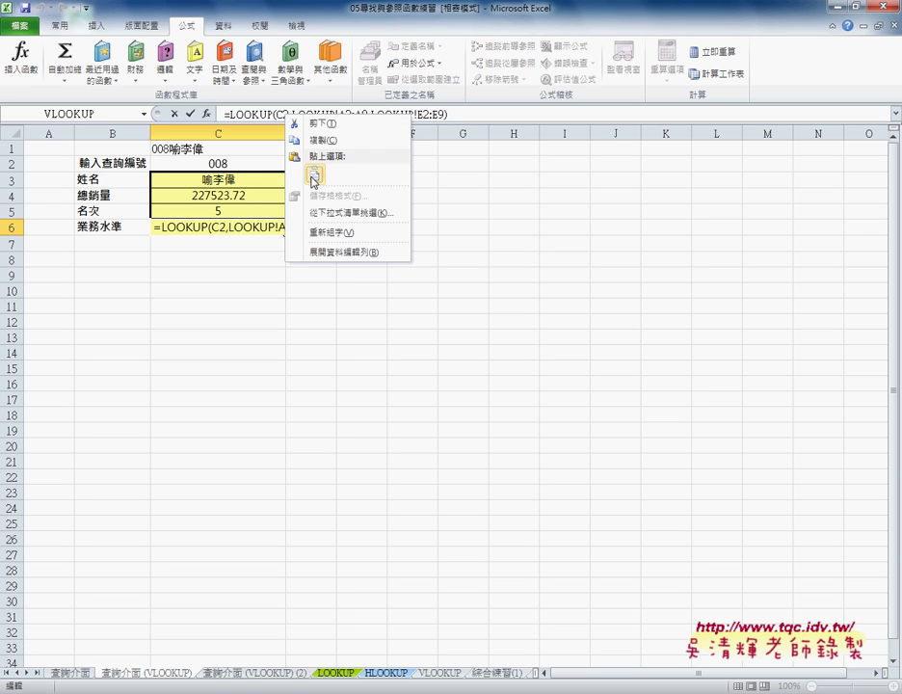
click(311, 177)
double_click(348, 114)
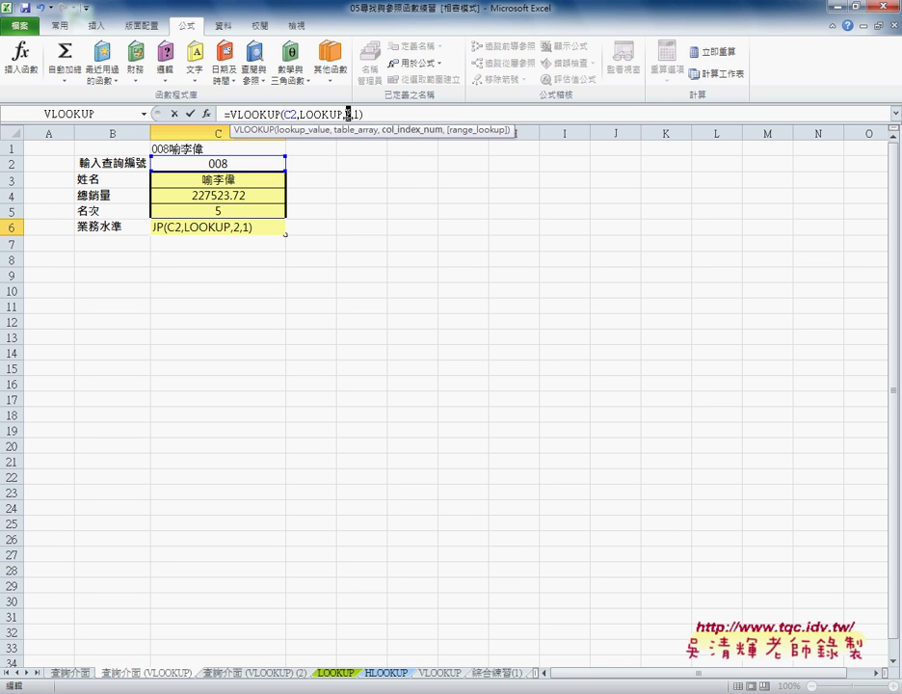
Finish C6's VLOOKUP with column index 5, then pick ID 002 from the C1 dropdown.
text(5)
key(Return)
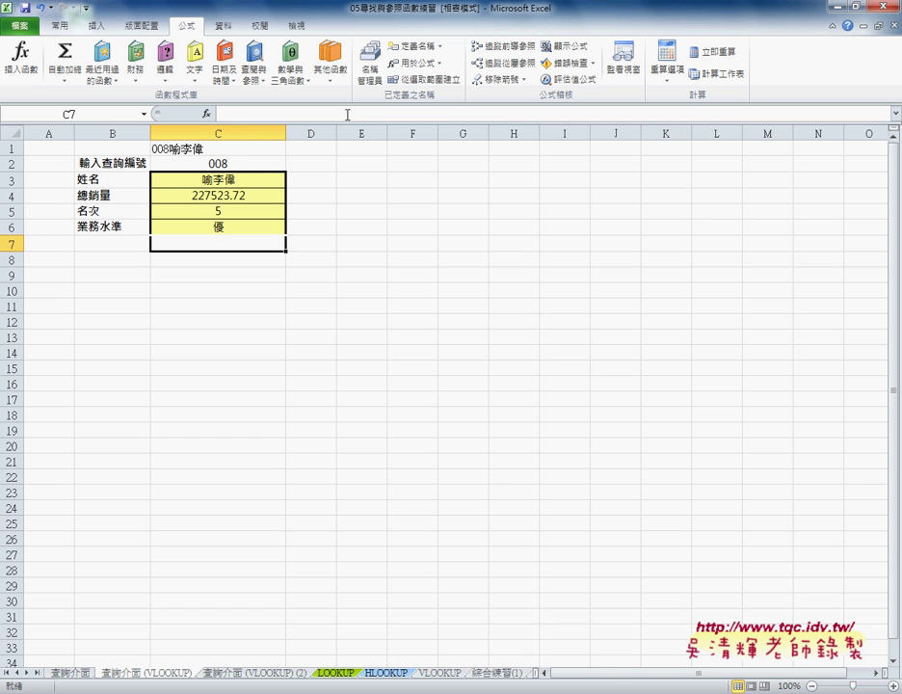
click(243, 158)
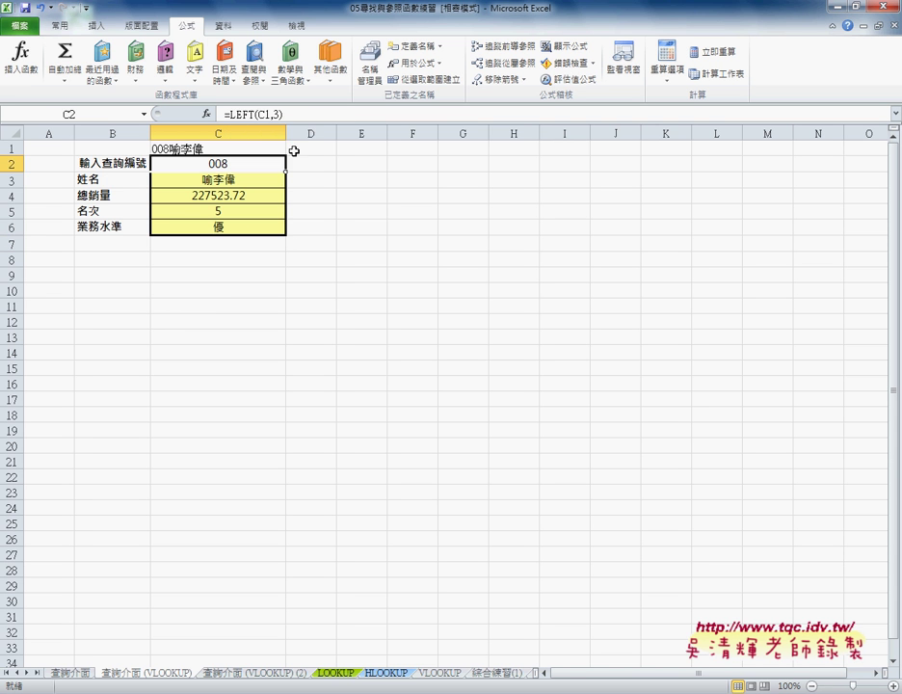
click(285, 150)
click(290, 149)
scroll(270, 169, up, 1)
click(275, 169)
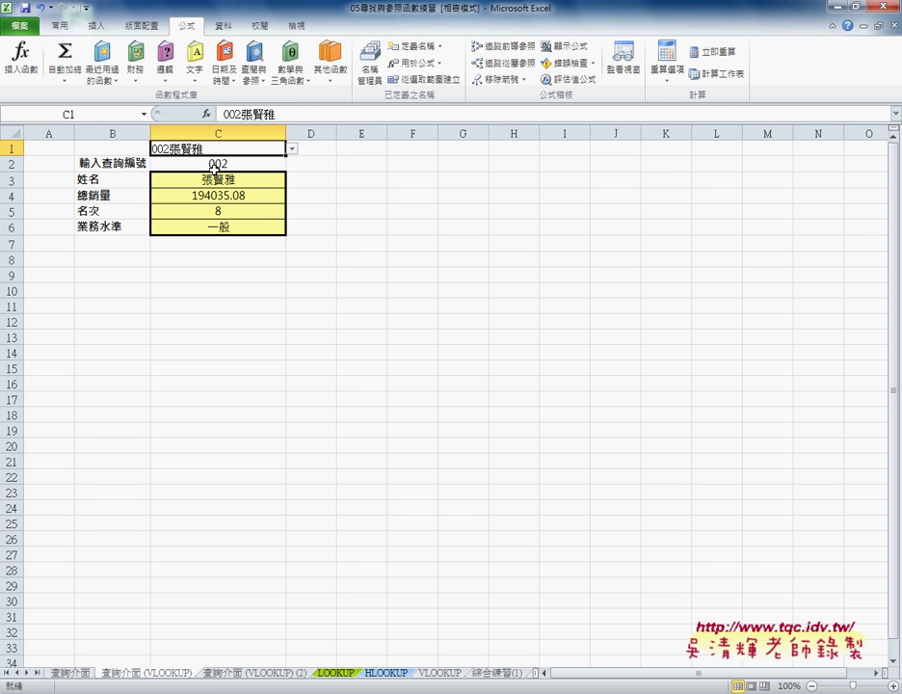
Check C3's VLOOKUP formula and view the LOOKUP data sheet before returning to the form.
click(224, 179)
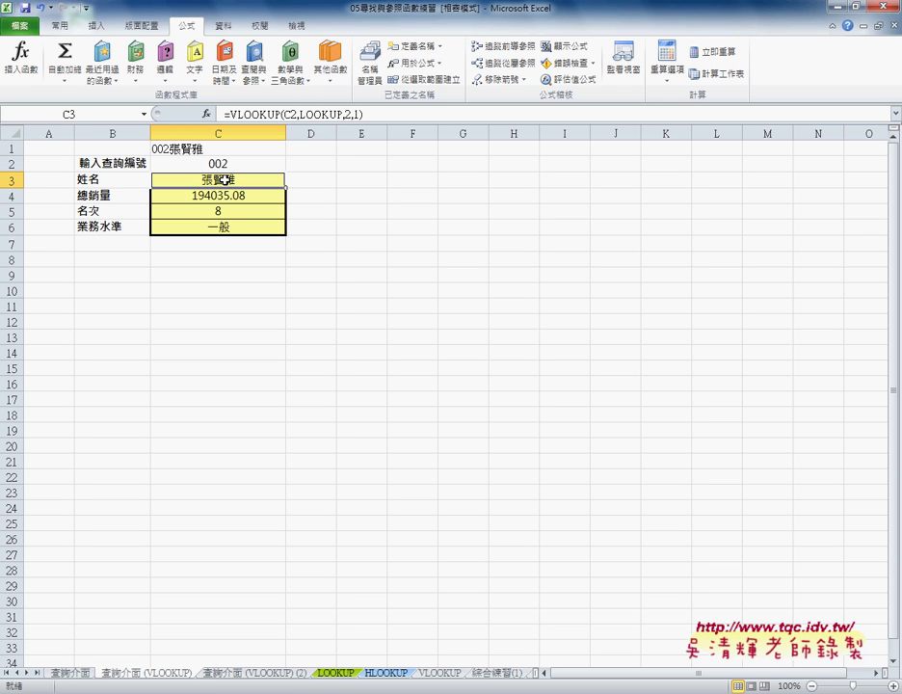
click(337, 672)
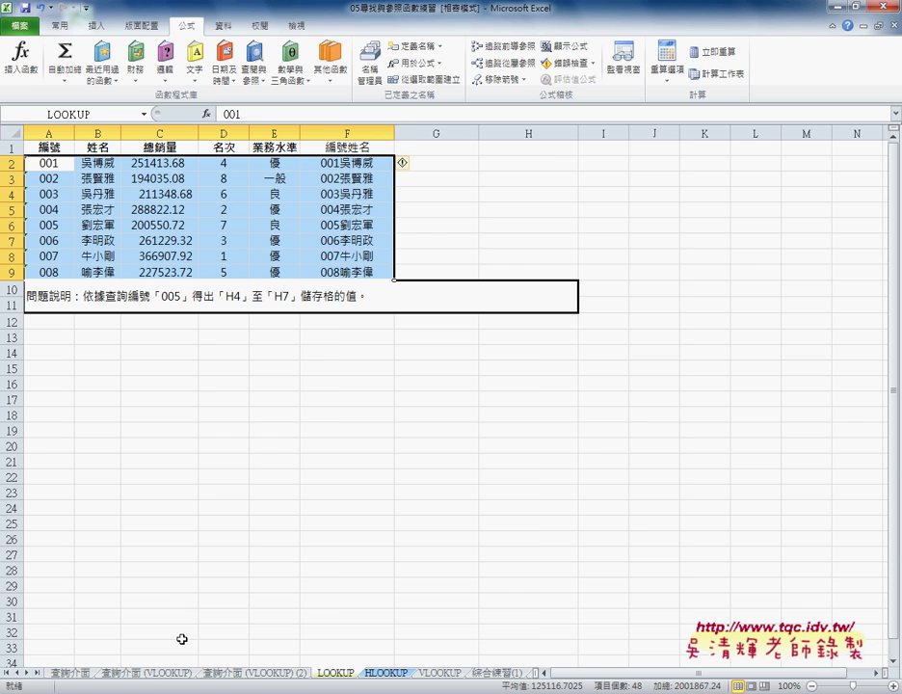
click(147, 671)
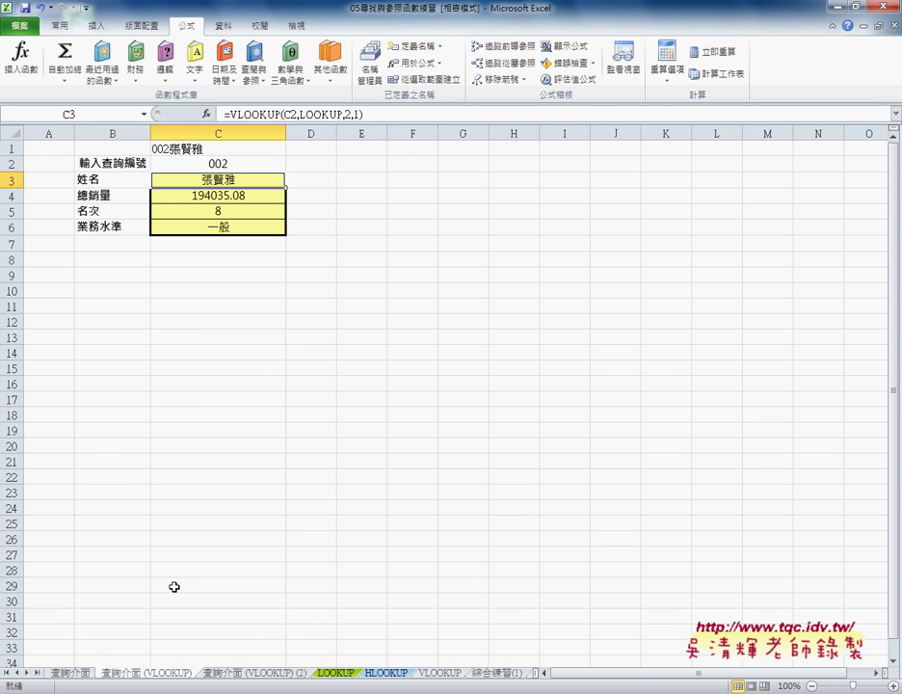